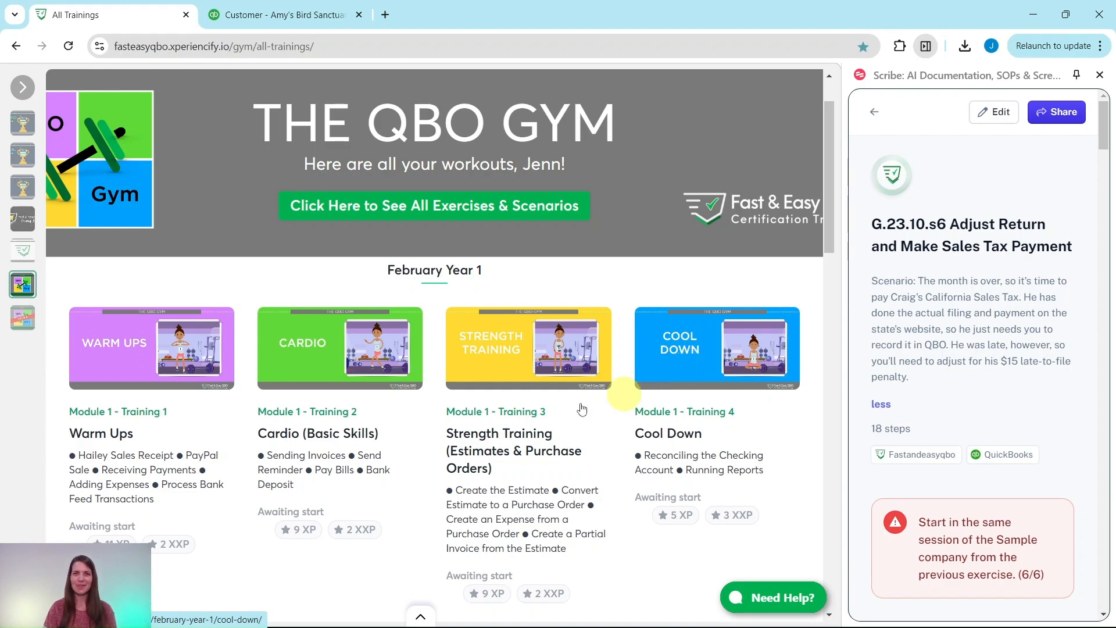
Open the October Year 1 Strength Training (Sales Tax) lesson from the list of QBO Gym workouts
scroll(598, 393, "down", 18)
scroll(556, 356, "down", 20)
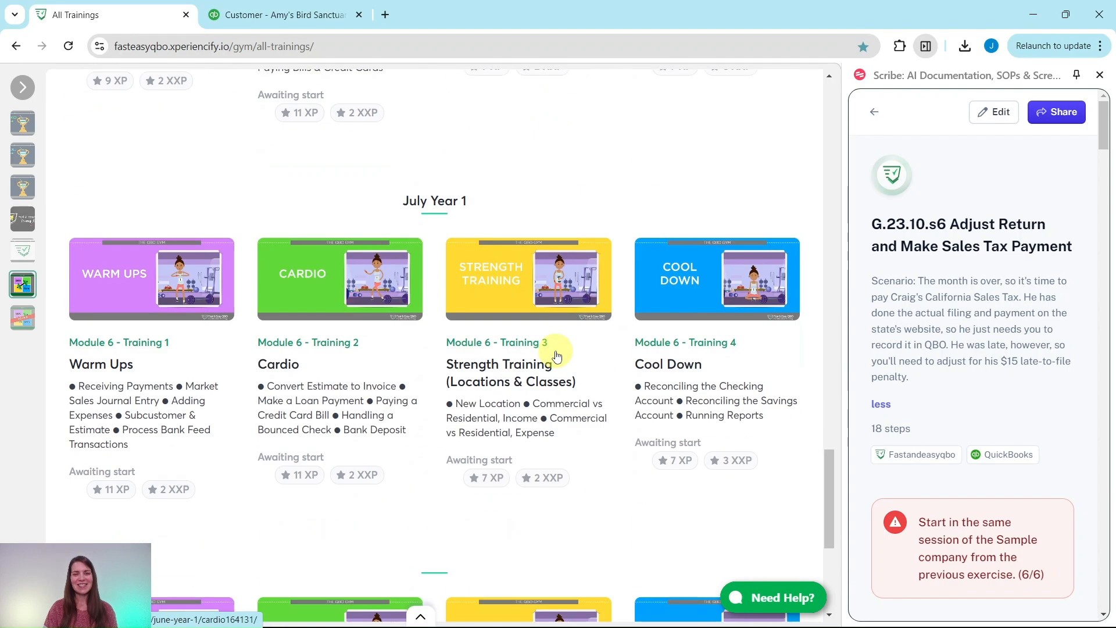
scroll(555, 351, "down", 5)
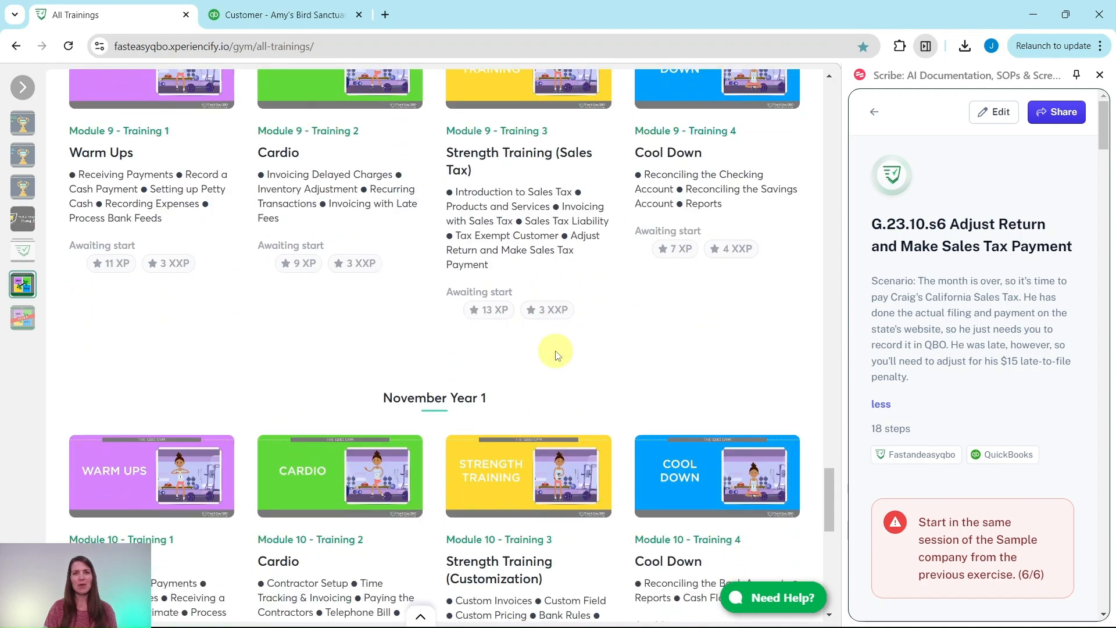
scroll(554, 261, "up", 3)
left_click(511, 224)
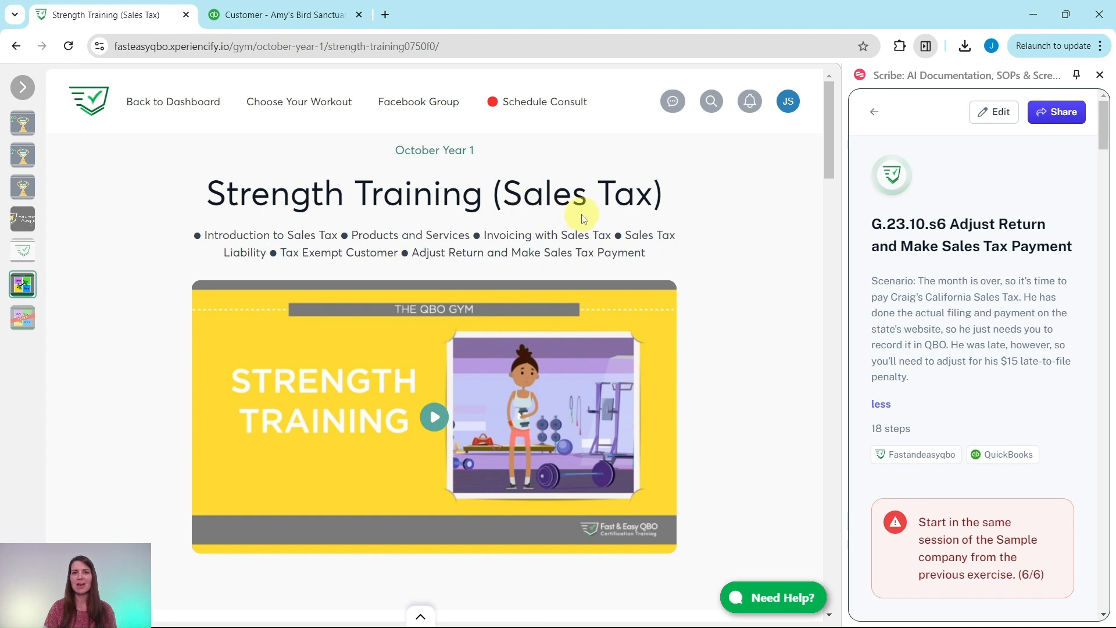
Open the hands-on practice G.23.10.s6 on making sales tax payments from the lesson page
scroll(463, 105, "down", 3)
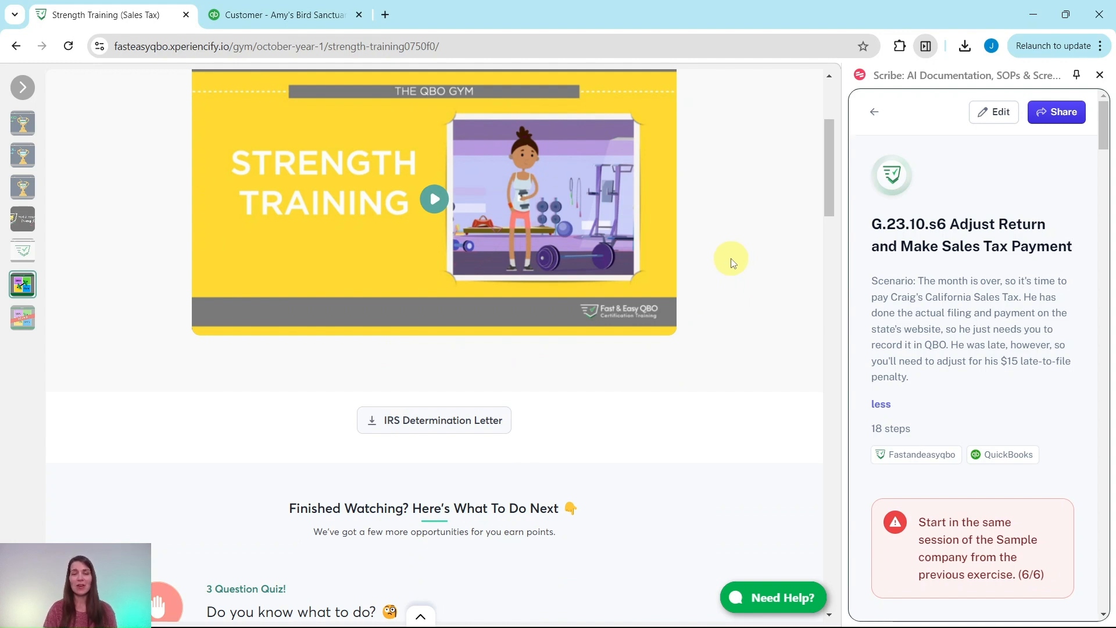
scroll(731, 262, "down", 7)
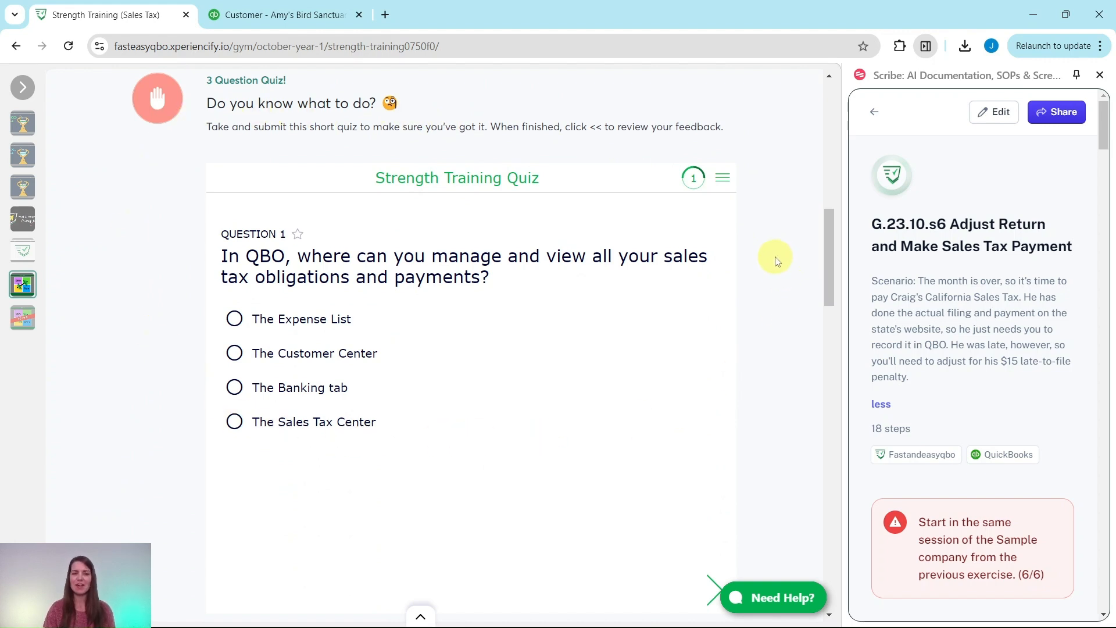
scroll(776, 260, "down", 10)
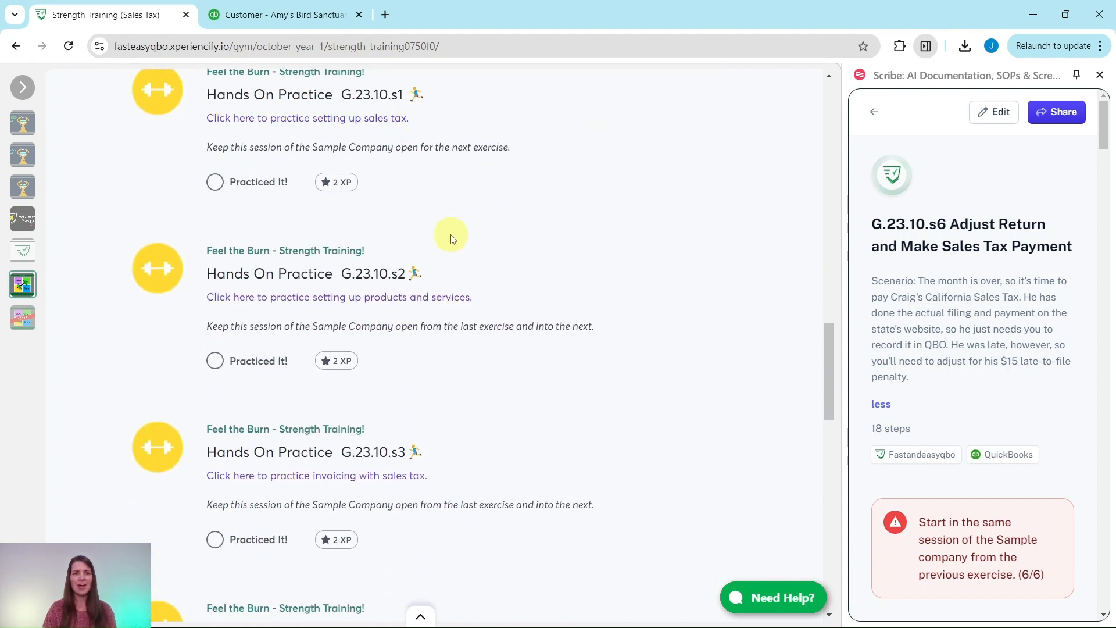
scroll(461, 234, "down", 7)
scroll(416, 243, "down", 6)
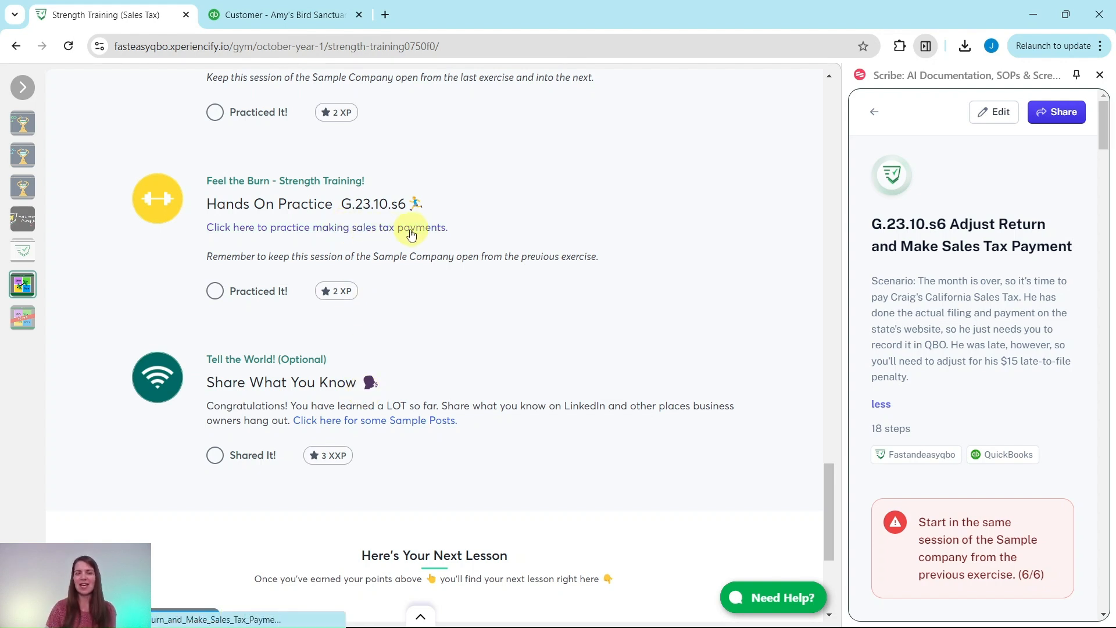
left_click(318, 228)
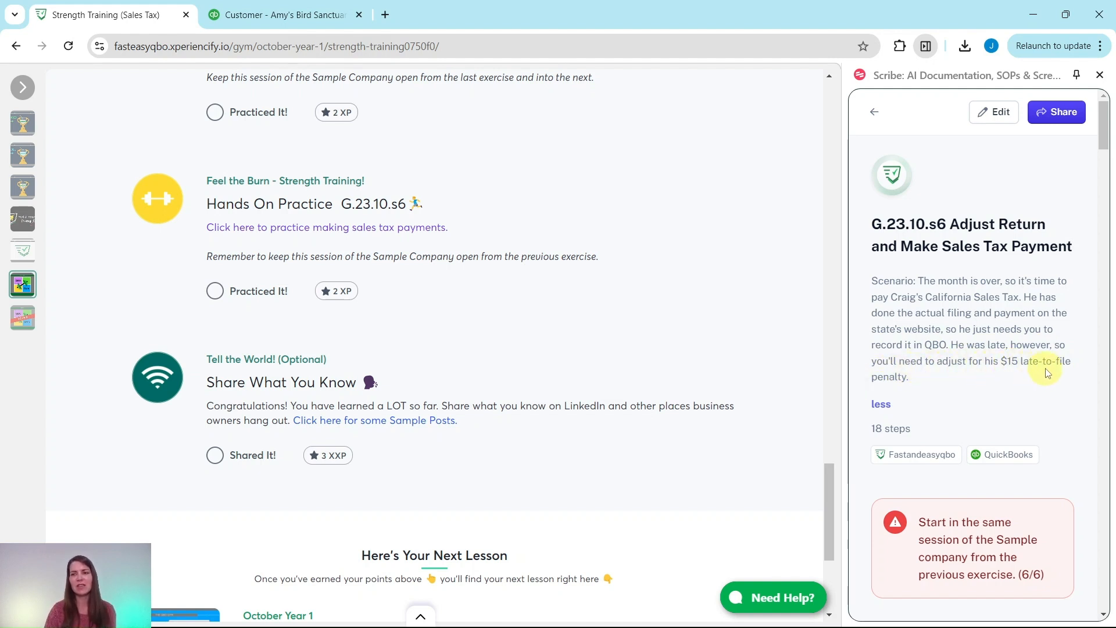
Read the exercise introduction, switch to the QuickBooks sample company and open its Sales tax page
scroll(913, 363, "down", 5)
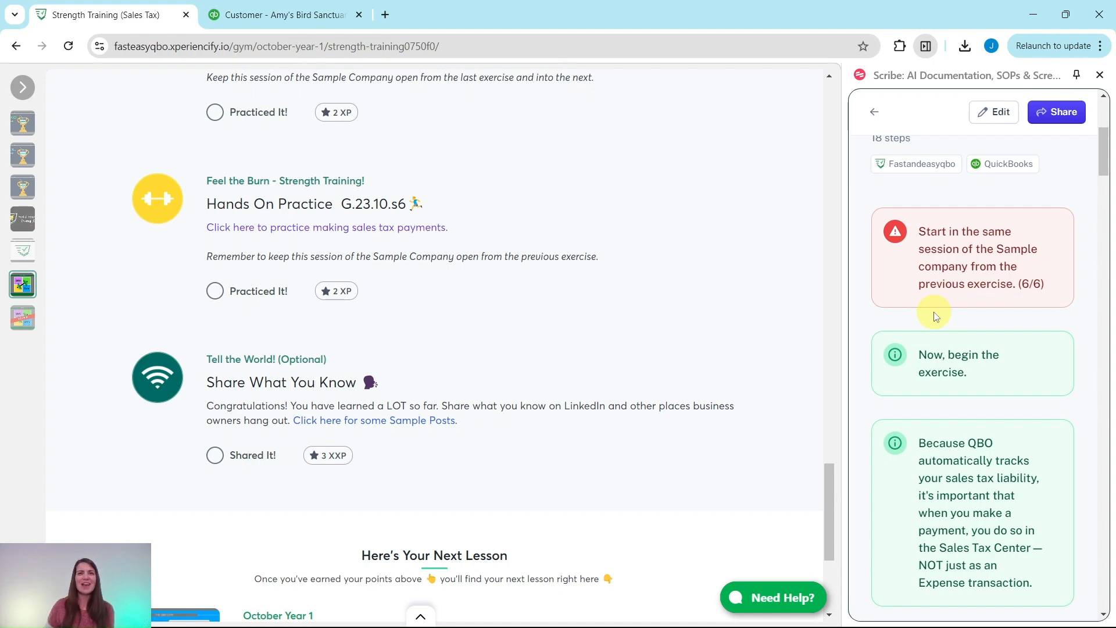
left_click(296, 17)
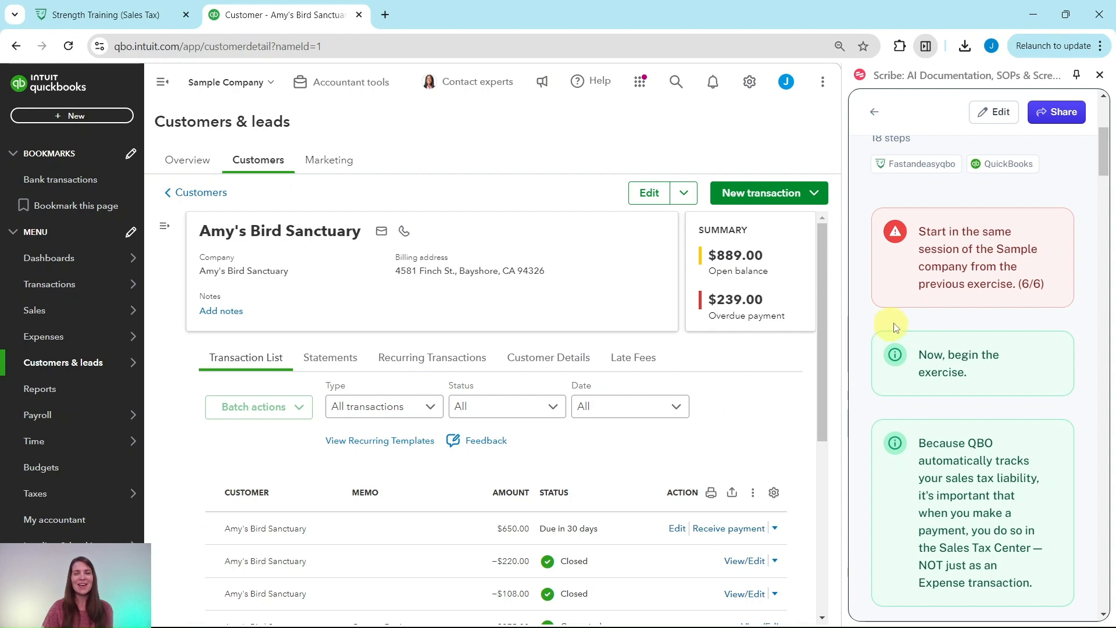
scroll(907, 314, "down", 2)
scroll(942, 283, "down", 2)
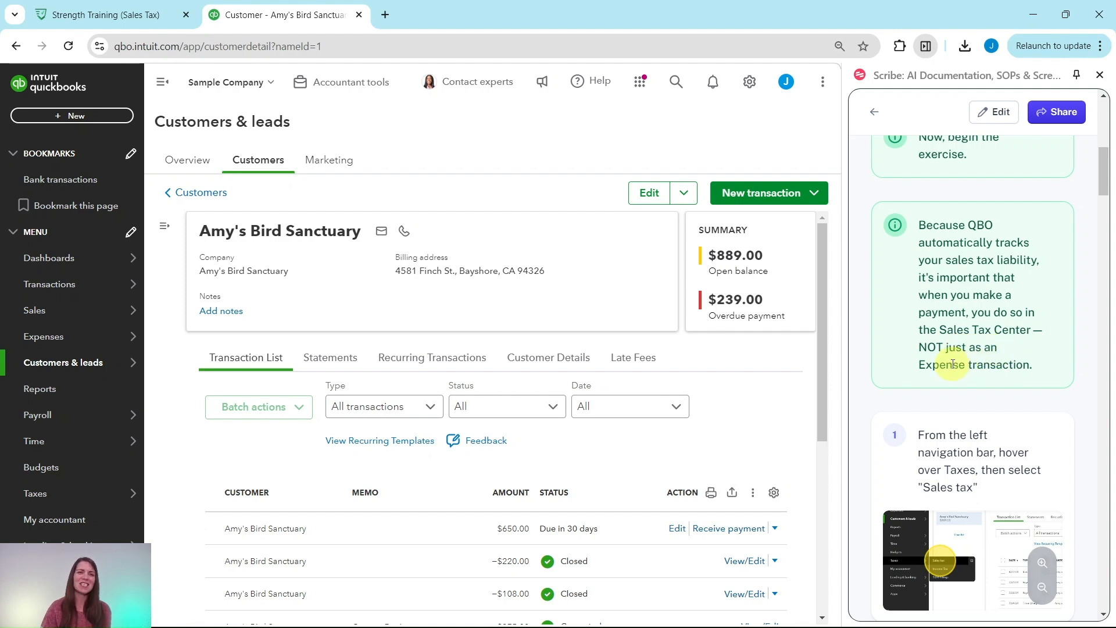
scroll(965, 349, "down", 4)
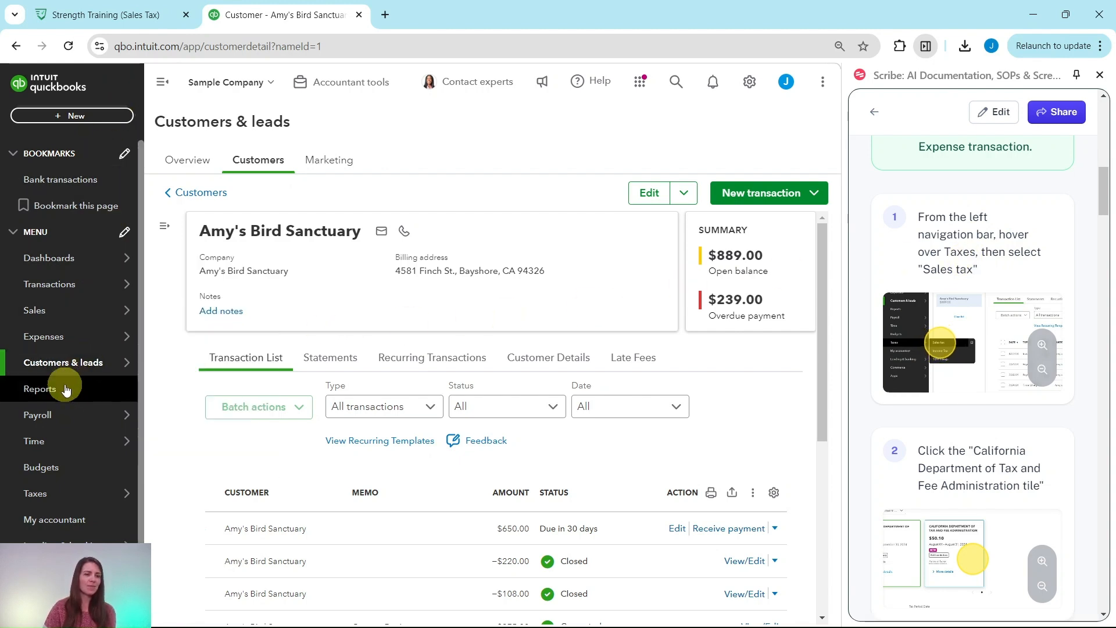
mouse_move(35, 493)
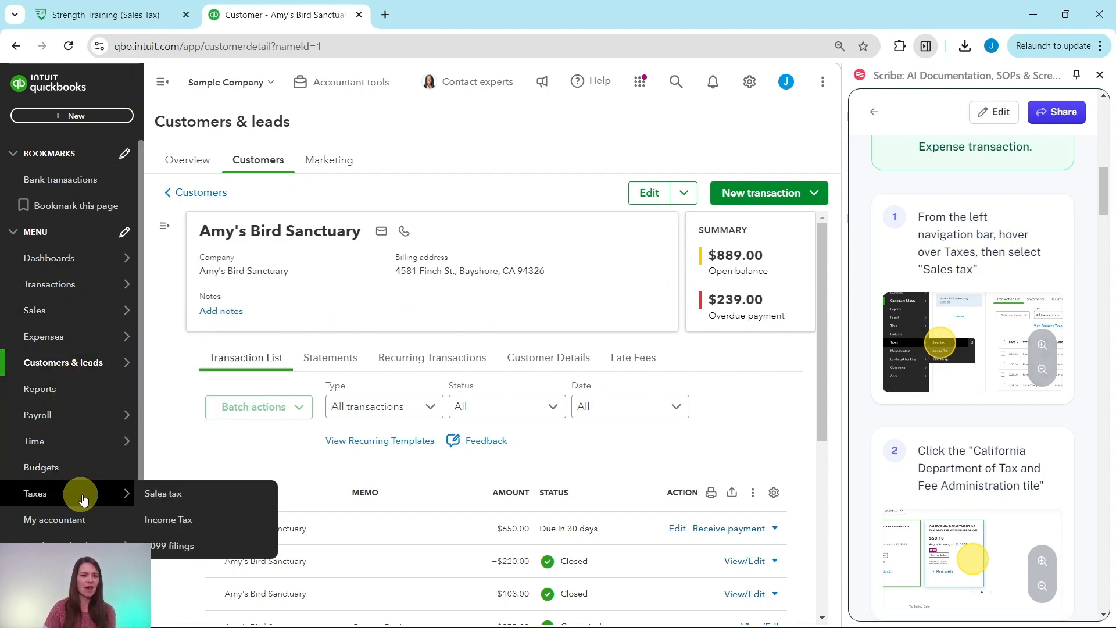
left_click(171, 499)
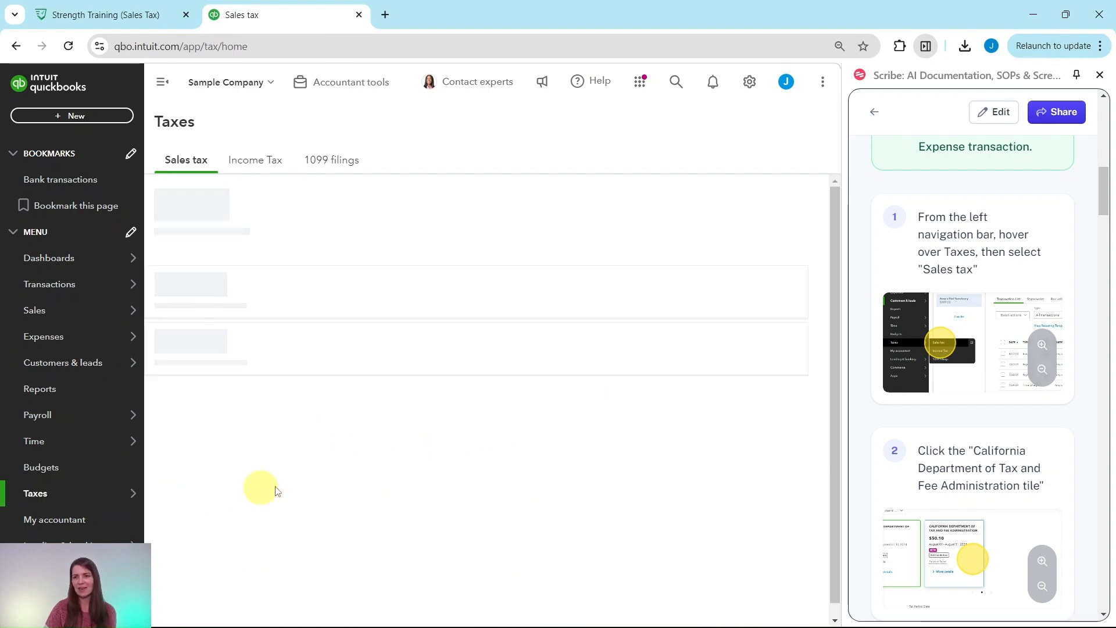
Select the California Department of Tax and Fee Administration as the sales tax agency
scroll(967, 404, "down", 1)
scroll(976, 405, "down", 2)
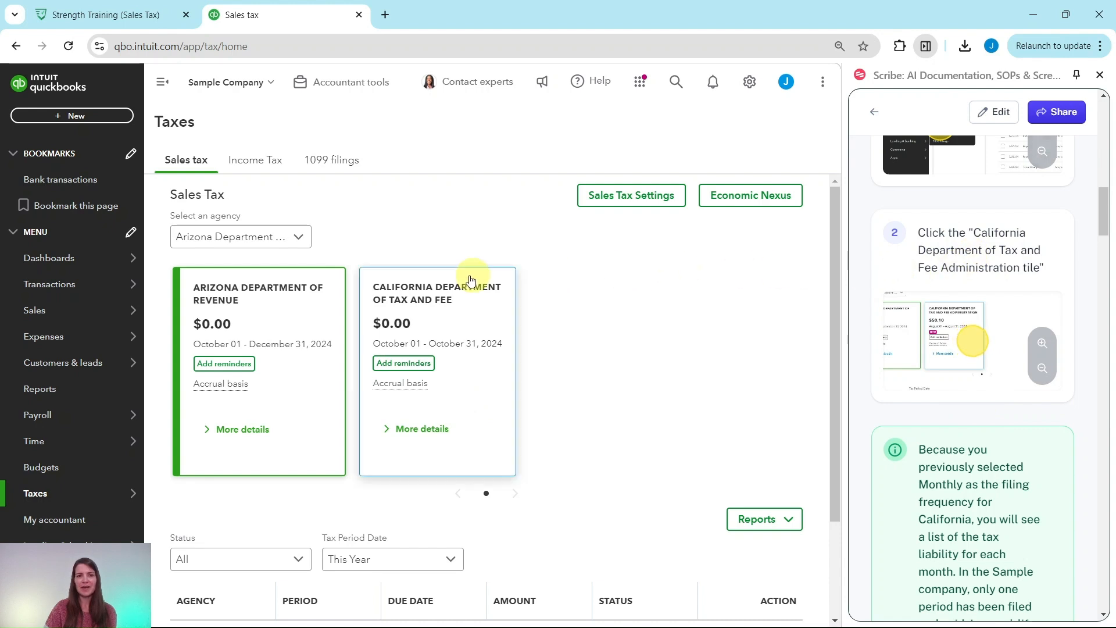
left_click(465, 313)
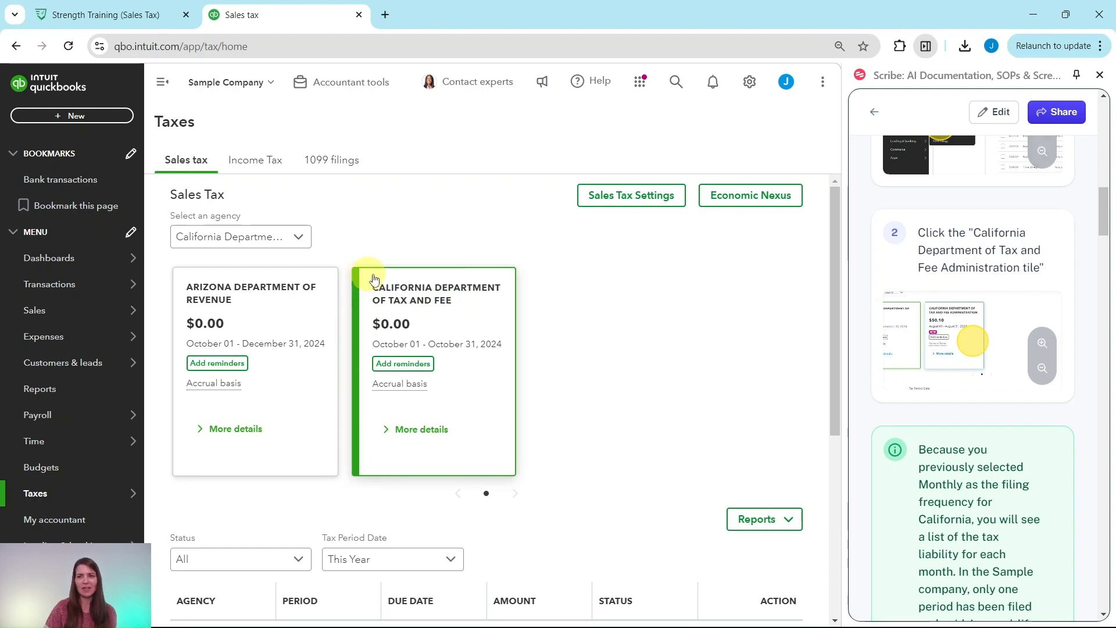
Open the sales tax review for California's Sep 01 - Sep 30 2024 period
scroll(923, 320, "down", 1)
scroll(923, 320, "down", 4)
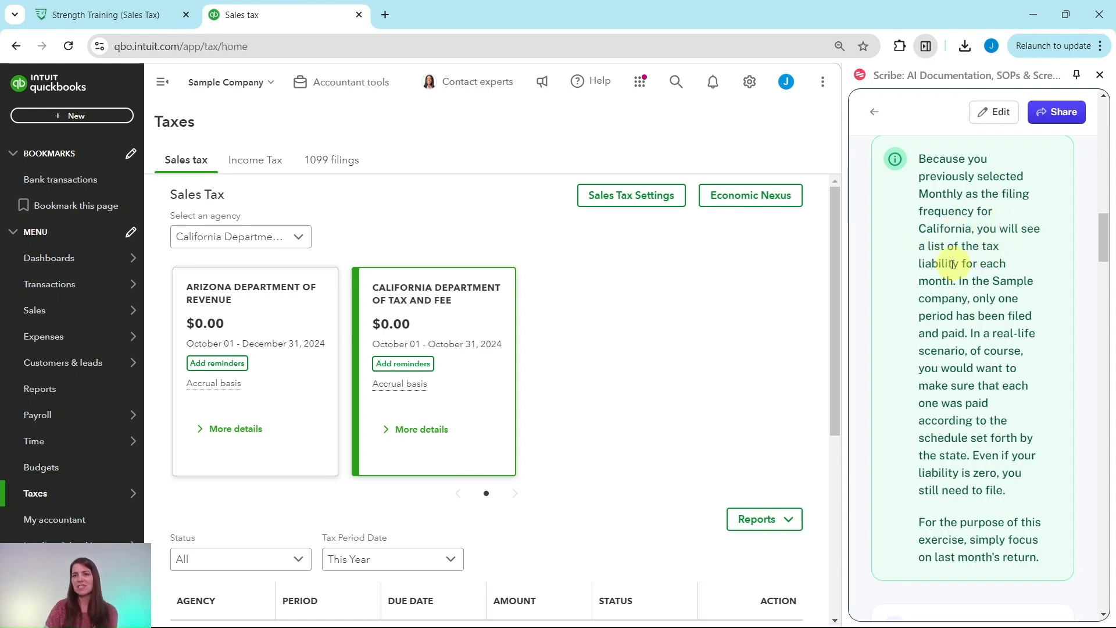
scroll(675, 269, "down", 1)
scroll(674, 268, "down", 5)
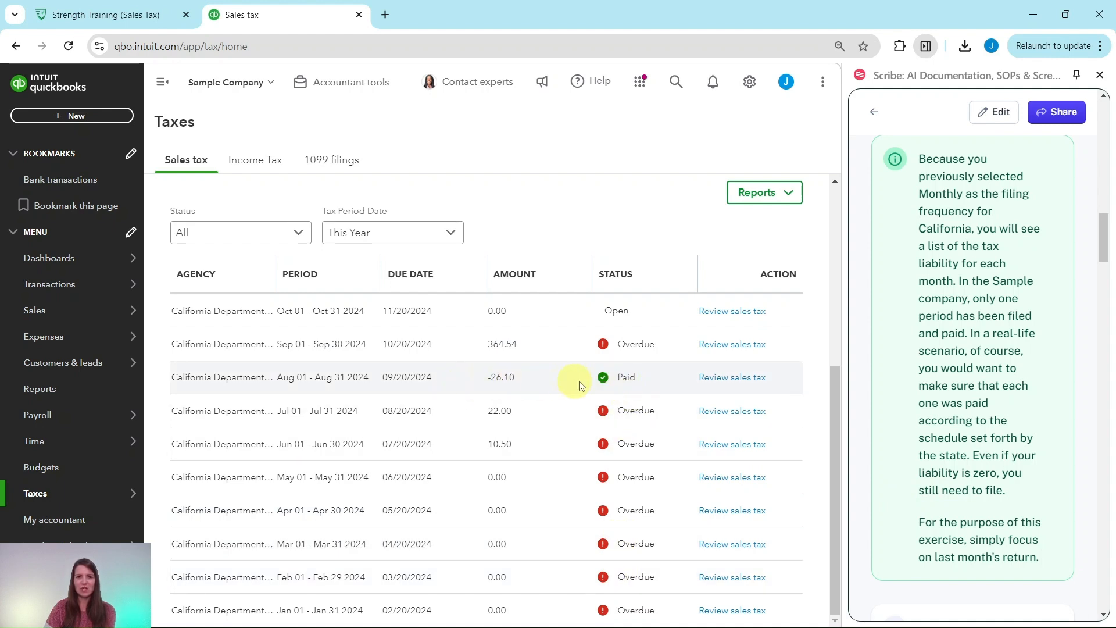
scroll(980, 387, "down", 5)
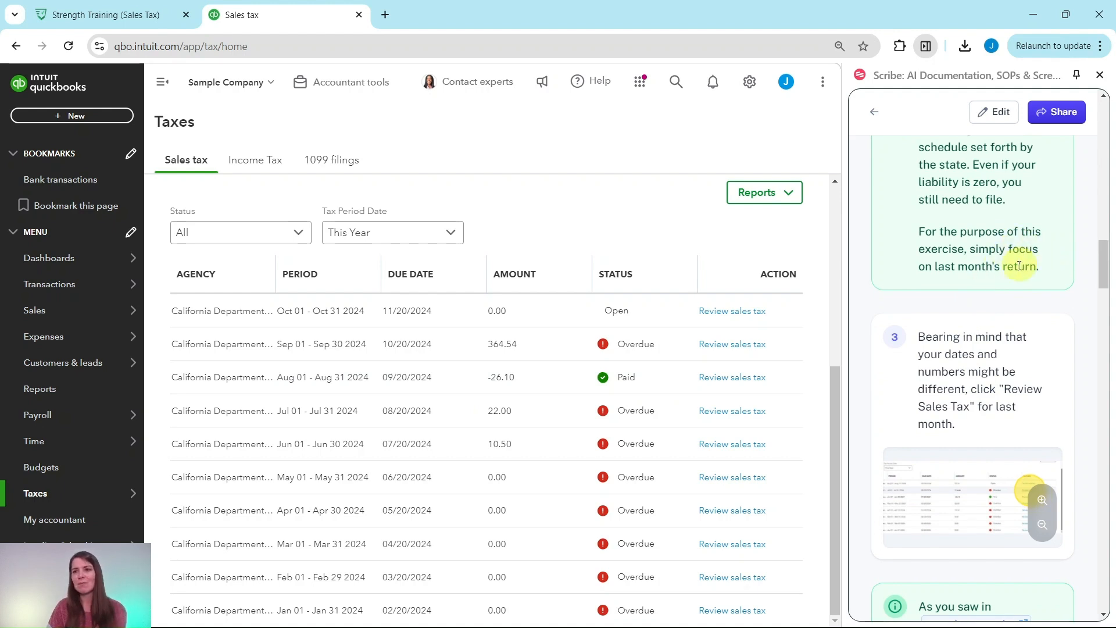
scroll(946, 287, "down", 3)
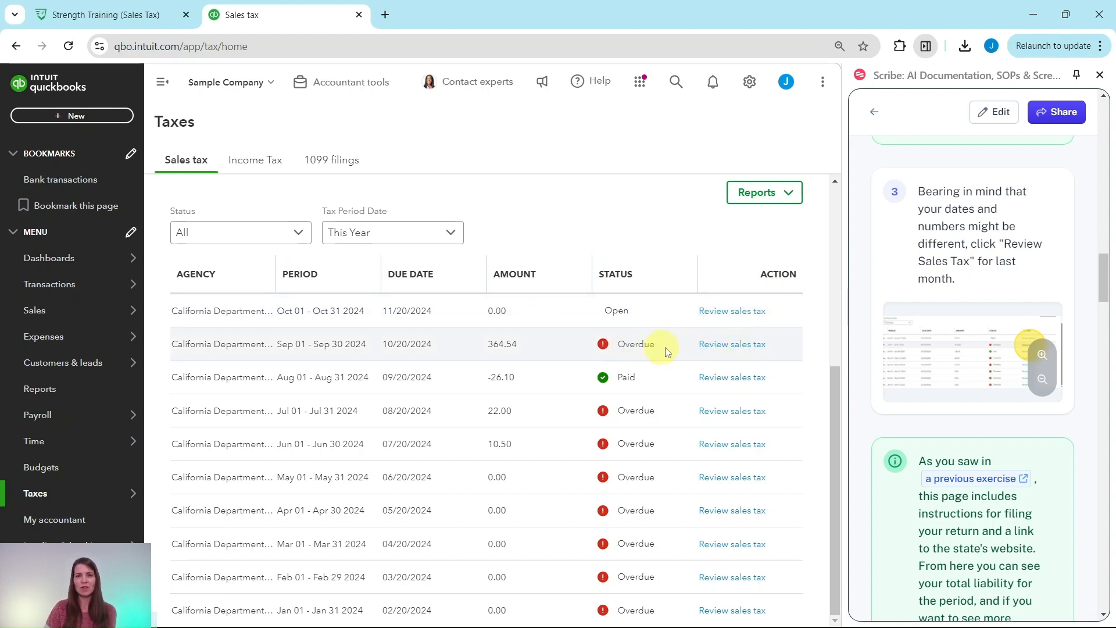
left_click(724, 346)
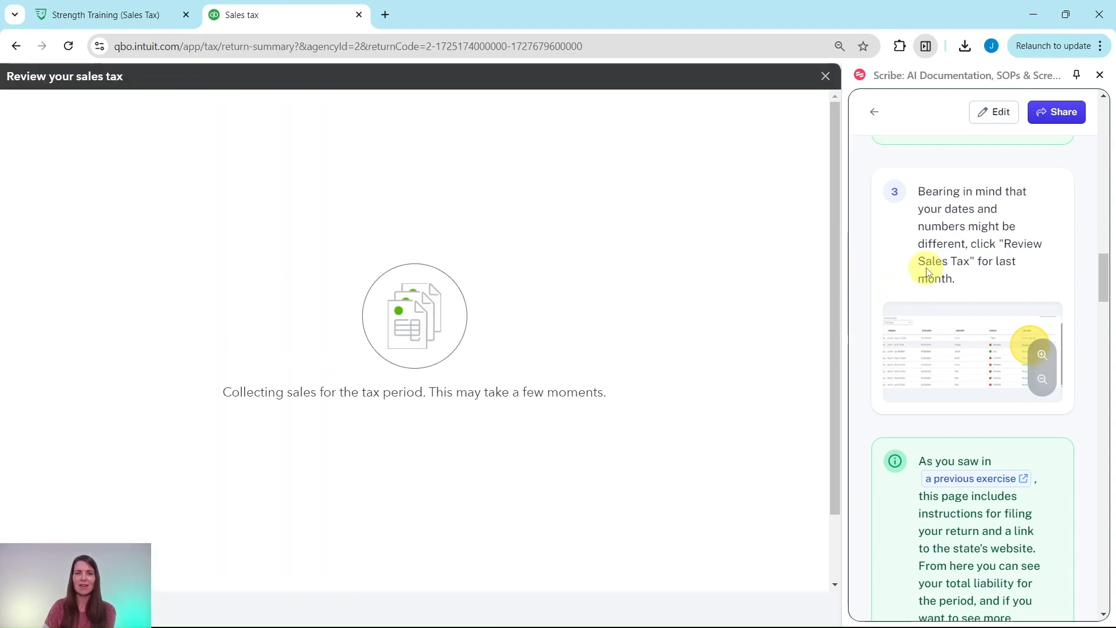
Read the guide's notes on the tax review page and start an adjustment to the September return
scroll(936, 259, "down", 3)
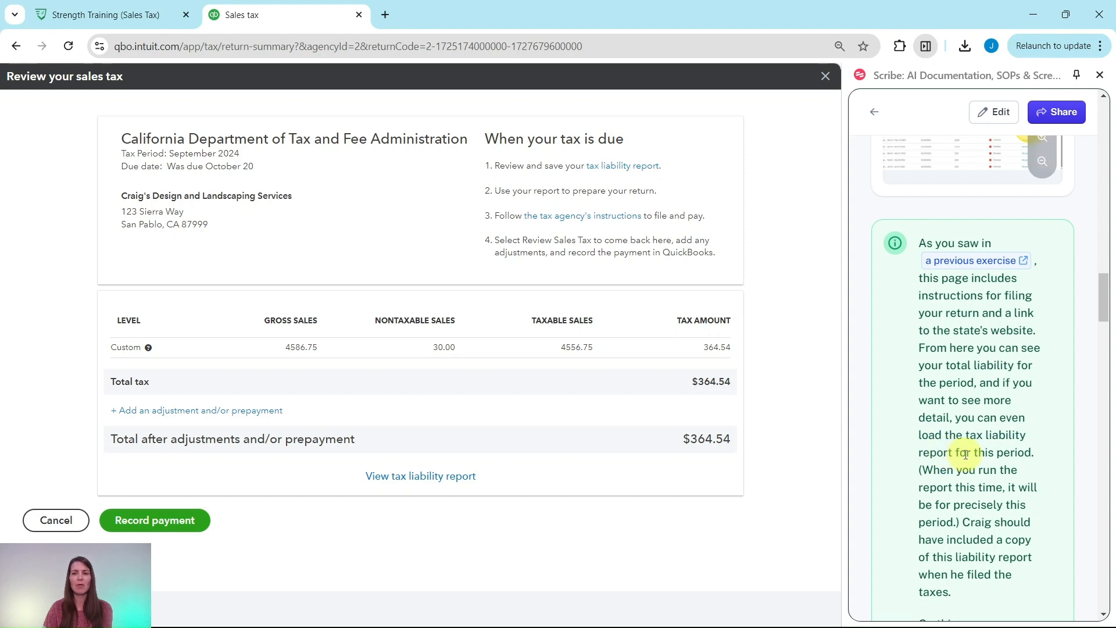
scroll(1014, 410, "down", 4)
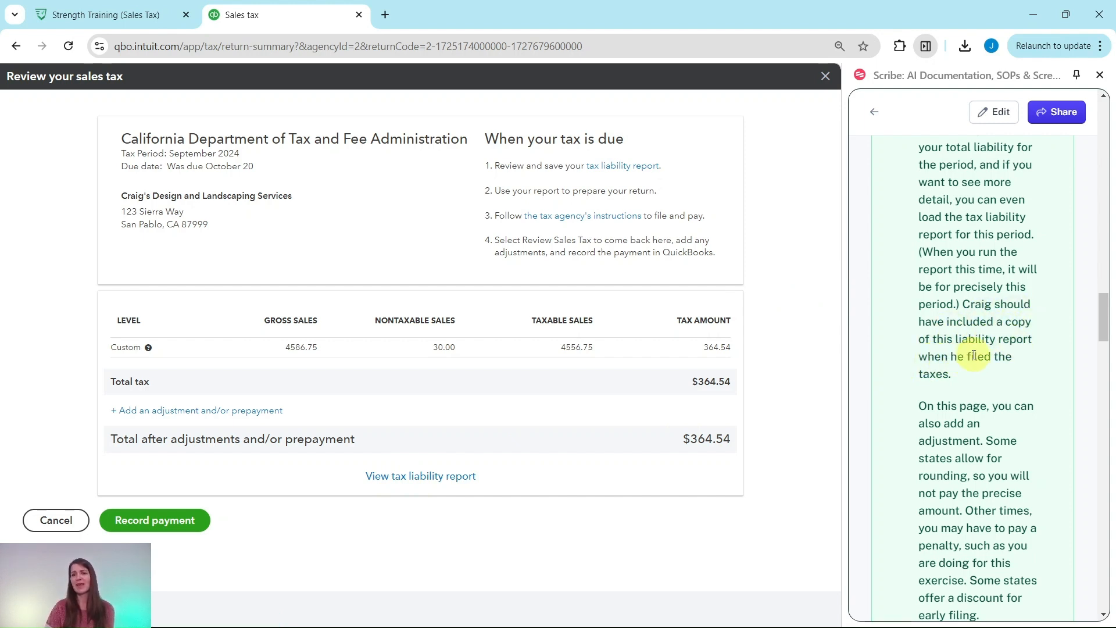
scroll(957, 361, "down", 4)
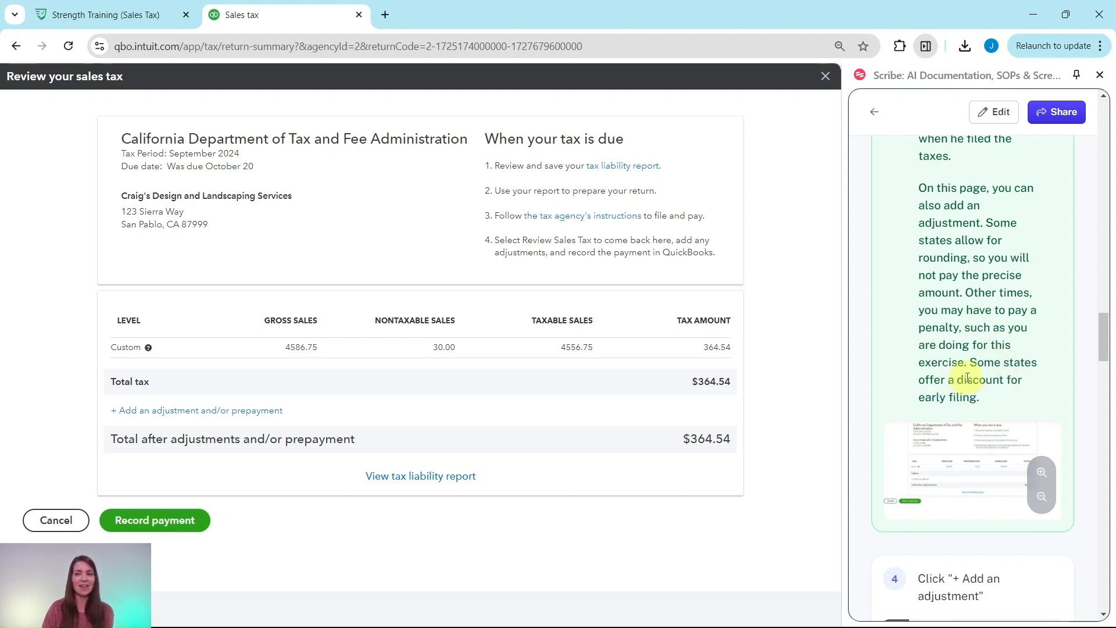
scroll(967, 379, "down", 6)
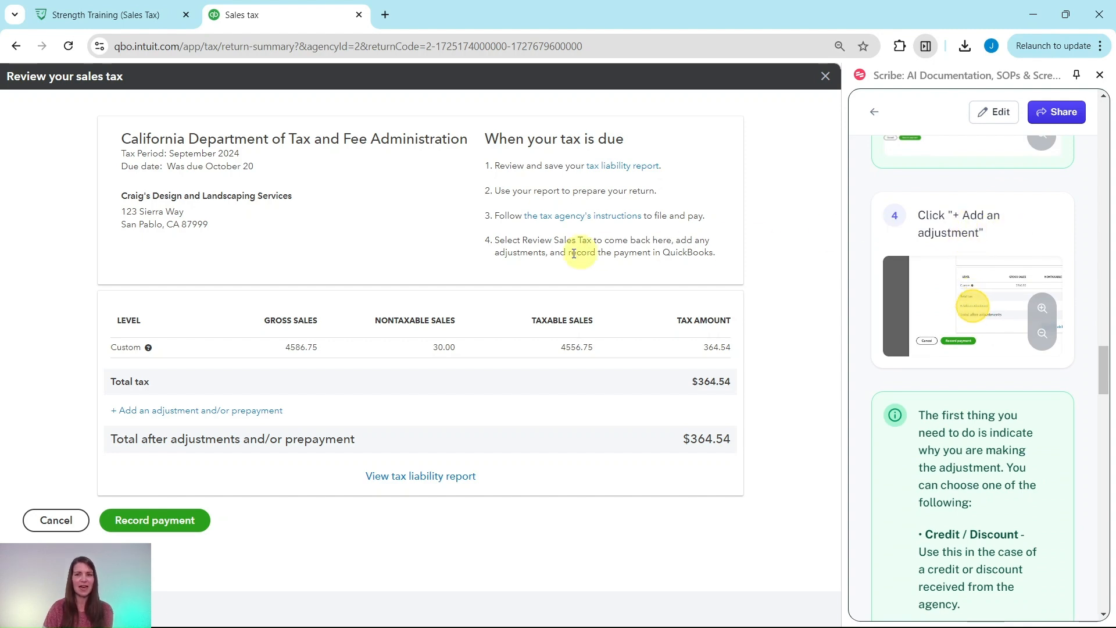
left_click(139, 418)
Read the guide's explanation of adjustment reasons and set the reason to Other (penalties, interest, rounding errors)
scroll(985, 319, "down", 1)
scroll(999, 304, "down", 3)
scroll(942, 299, "up", 1)
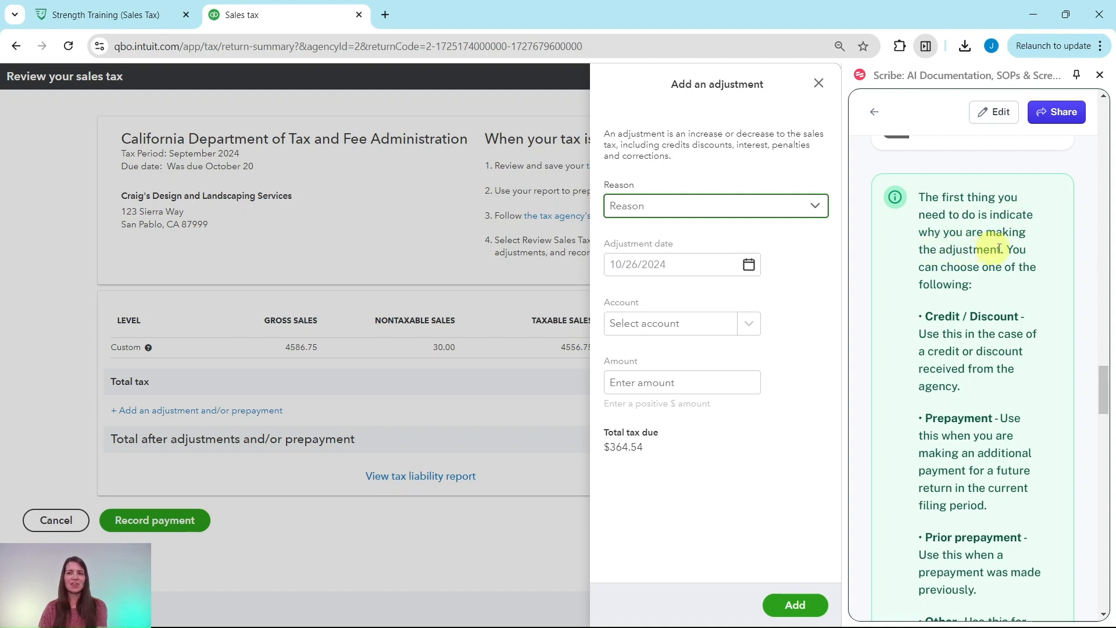
scroll(981, 282, "down", 2)
scroll(983, 284, "down", 1)
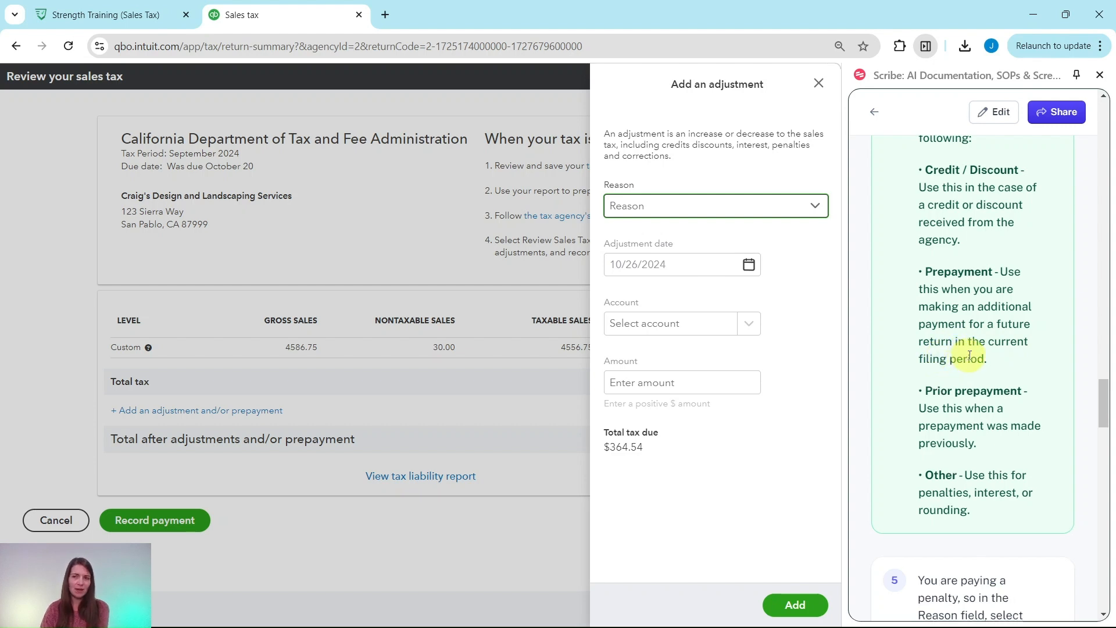
scroll(953, 355, "down", 3)
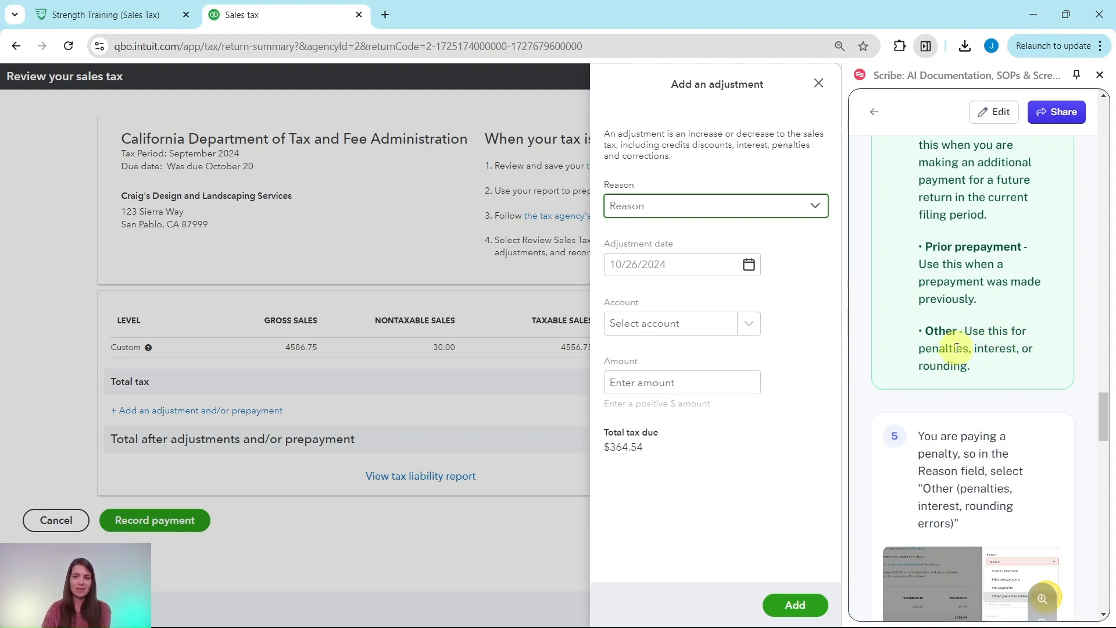
scroll(956, 348, "down", 4)
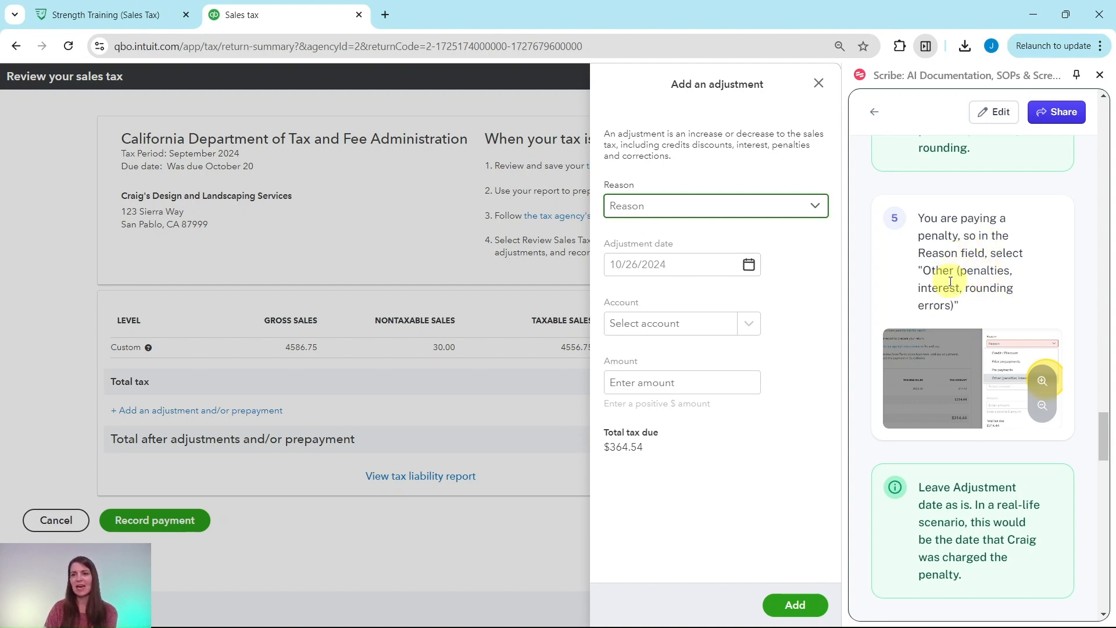
left_click(749, 212)
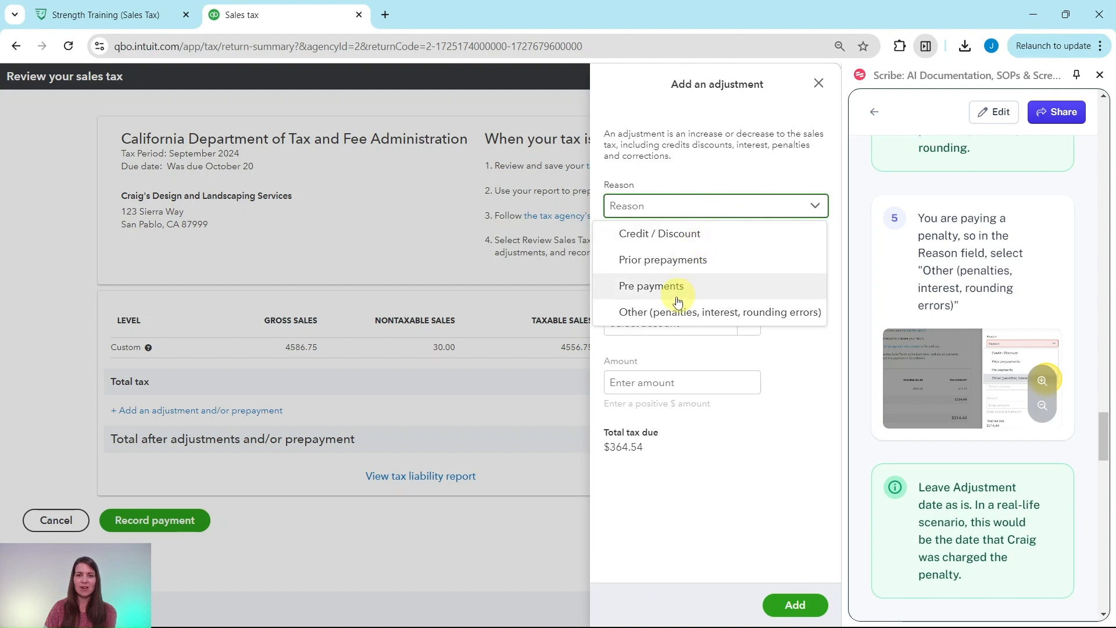
left_click(633, 320)
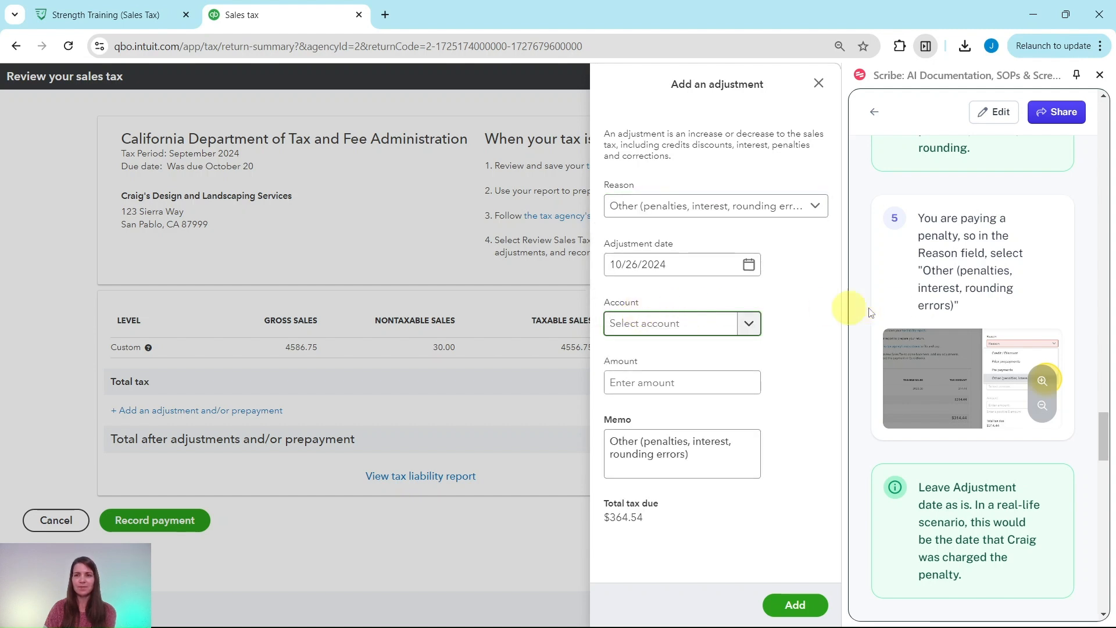
Keep the adjustment date as is and set the adjustment's account to Taxes & Licenses
scroll(930, 256, "down", 5)
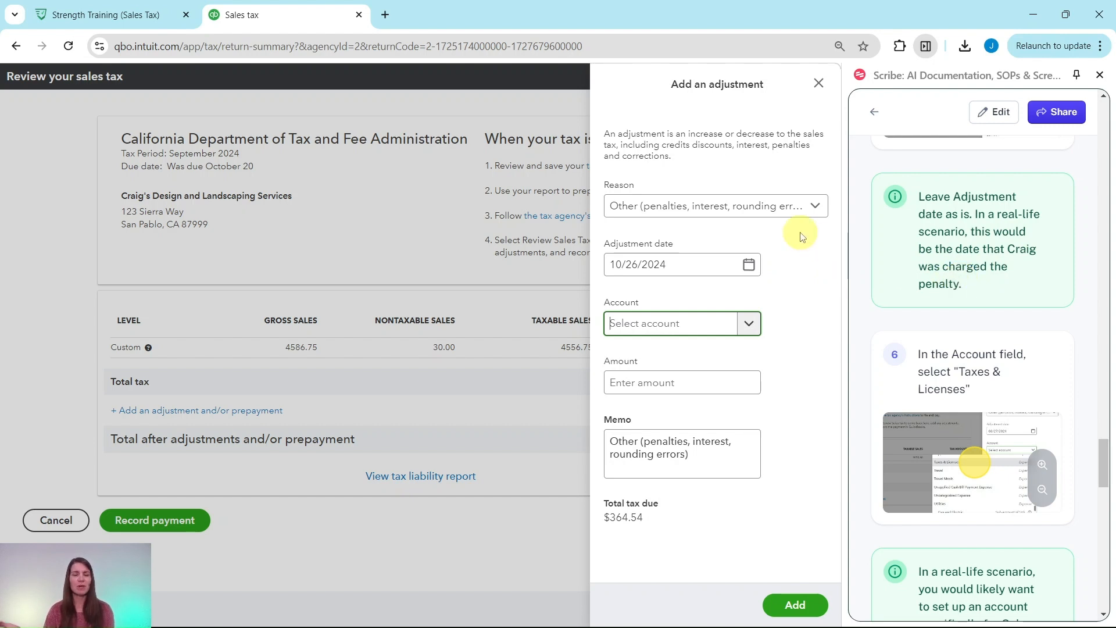
scroll(936, 218, "down", 3)
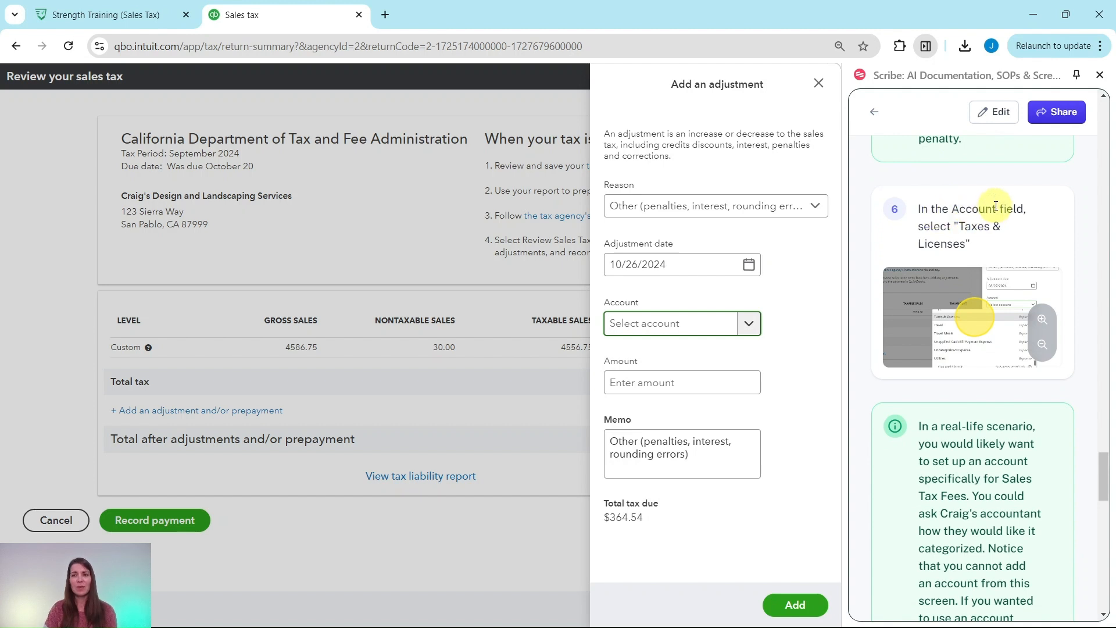
left_click(748, 326)
scroll(703, 363, "down", 8)
scroll(701, 364, "down", 6)
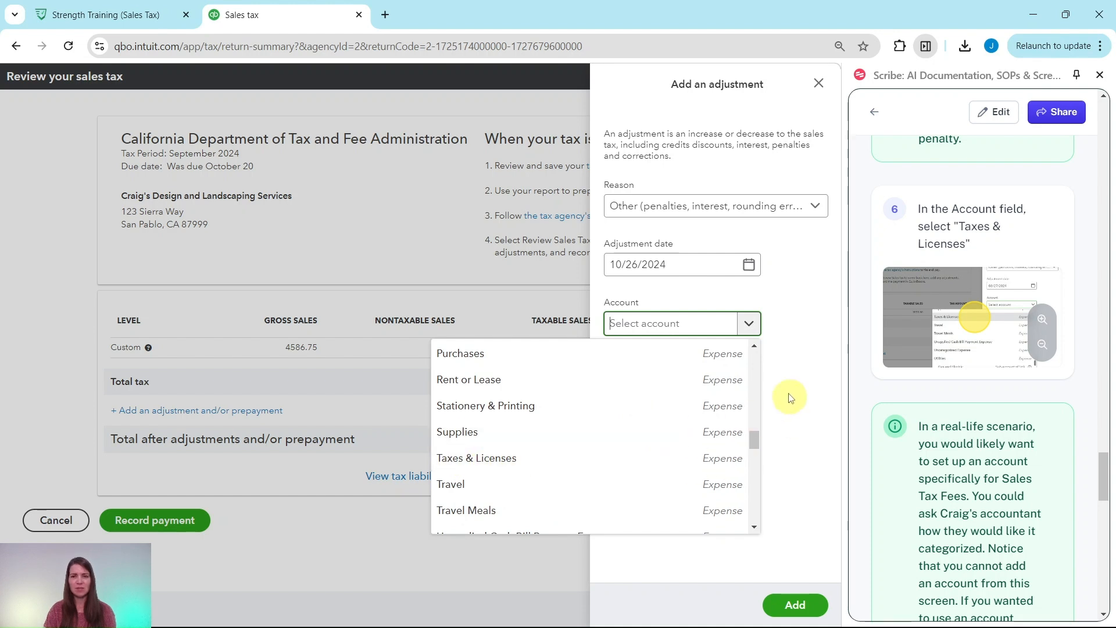
left_click(457, 462)
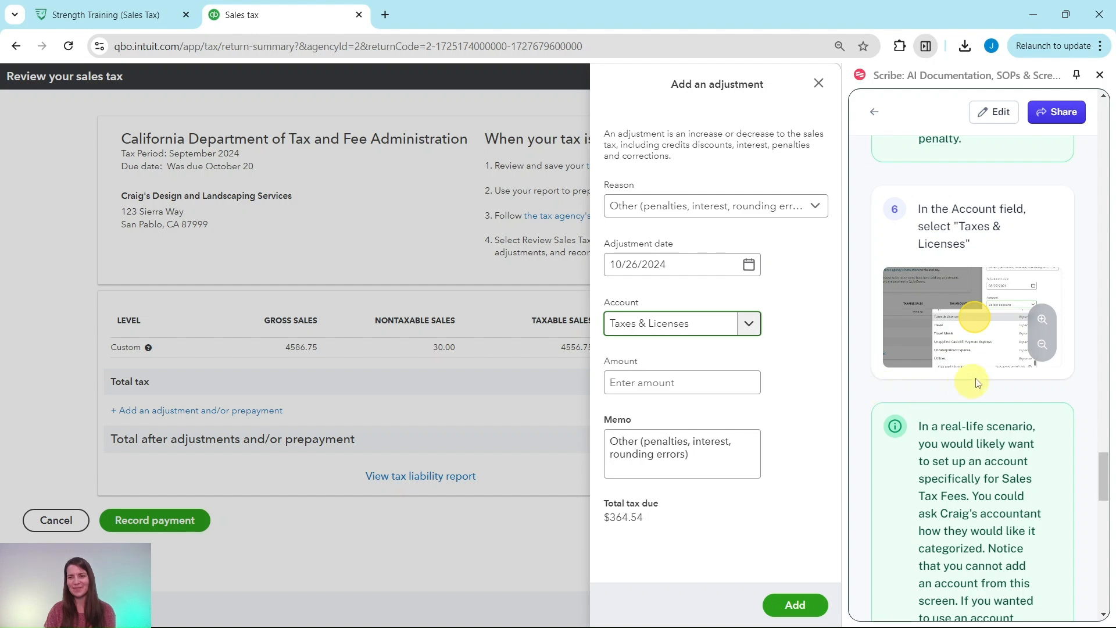
Read the guide's note on sales tax fee accounts and browse the accounts available for the adjustment, keeping Taxes & Licenses
scroll(976, 361, "down", 3)
scroll(984, 355, "down", 1)
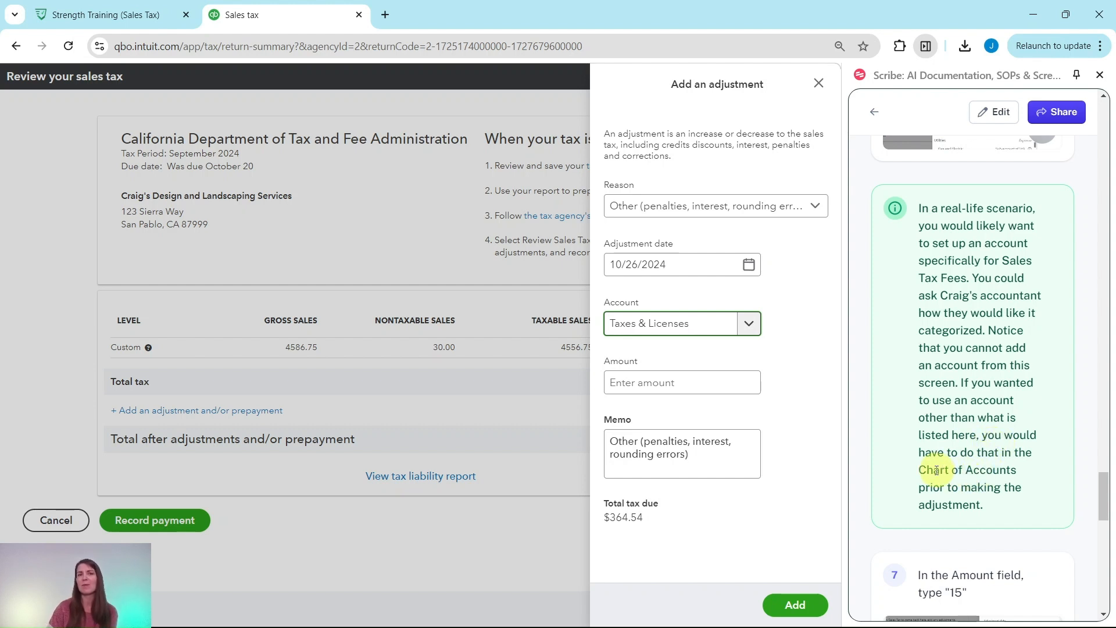
scroll(954, 459, "down", 3)
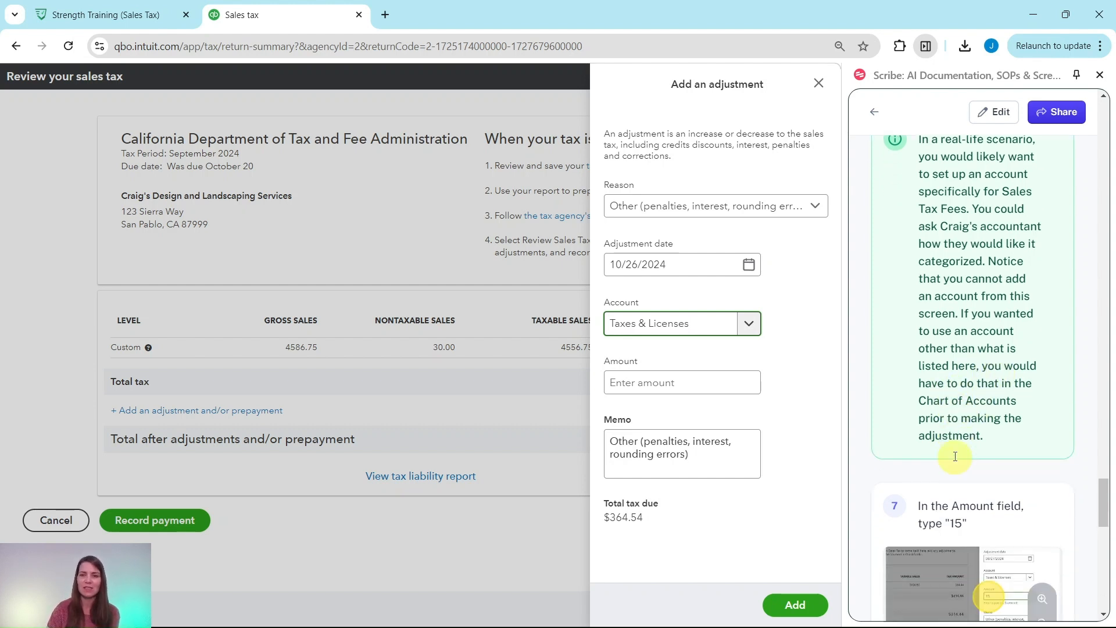
left_click(748, 324)
left_click_drag(755, 444, 710, 330)
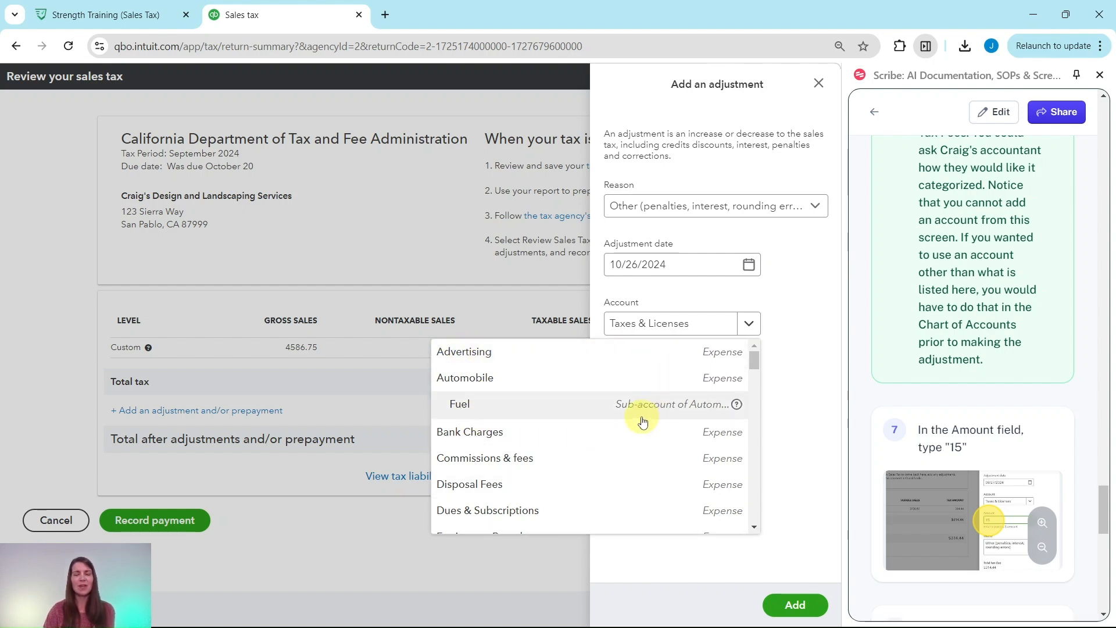
left_click(800, 360)
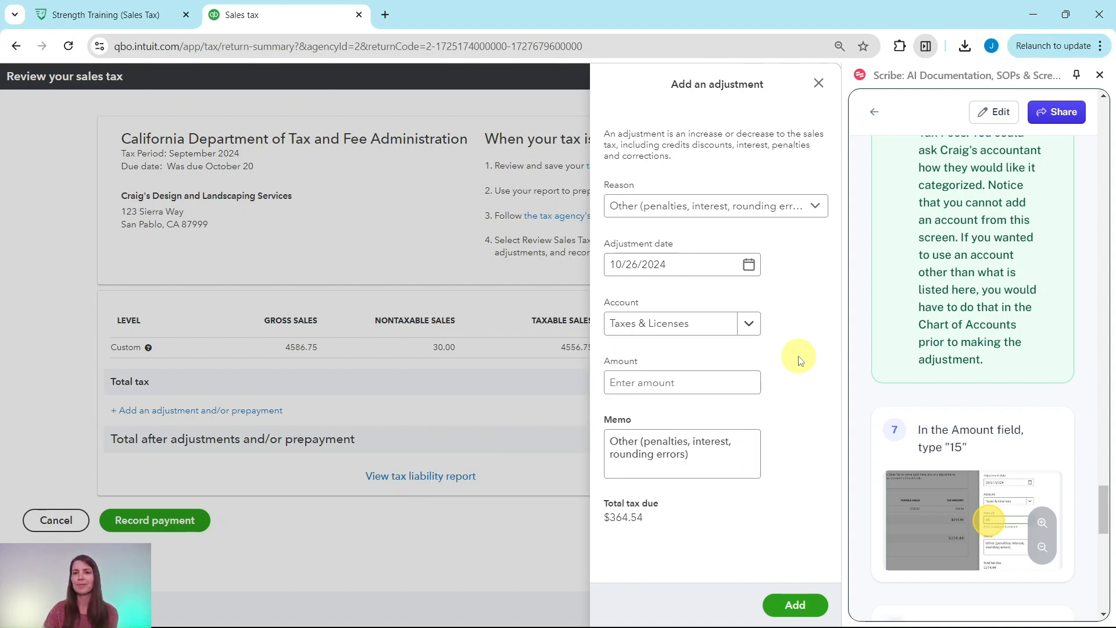
Find the guide's instruction for the penalty amount and set the adjustment amount to 15
scroll(989, 324, "down", 4)
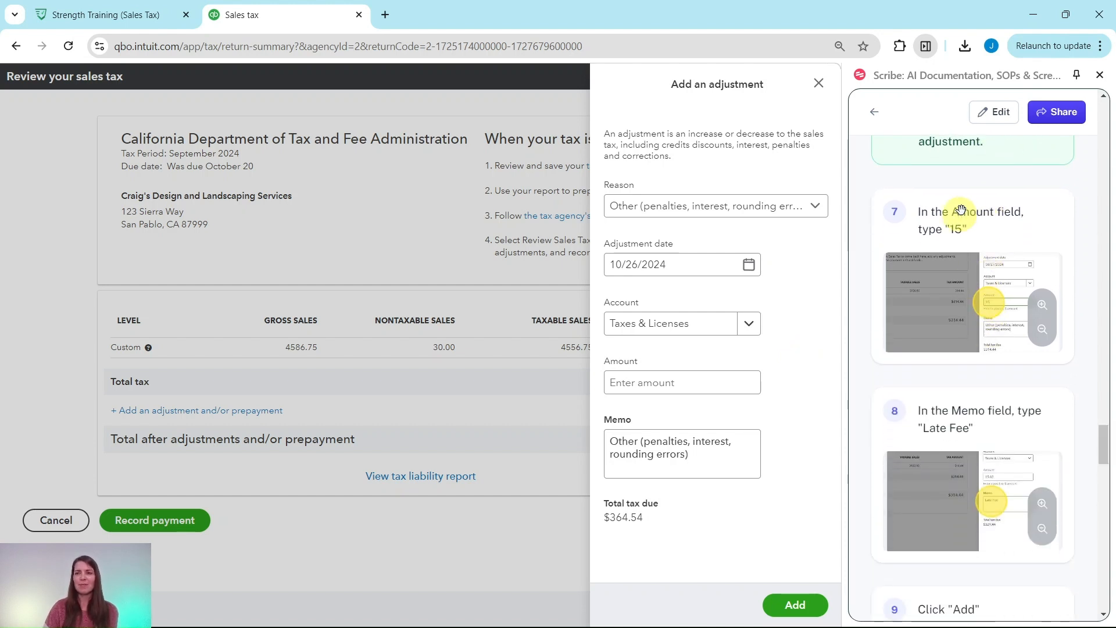
scroll(962, 221, "down", 6)
scroll(944, 273, "up", 4)
scroll(945, 274, "up", 4)
scroll(988, 250, "down", 1)
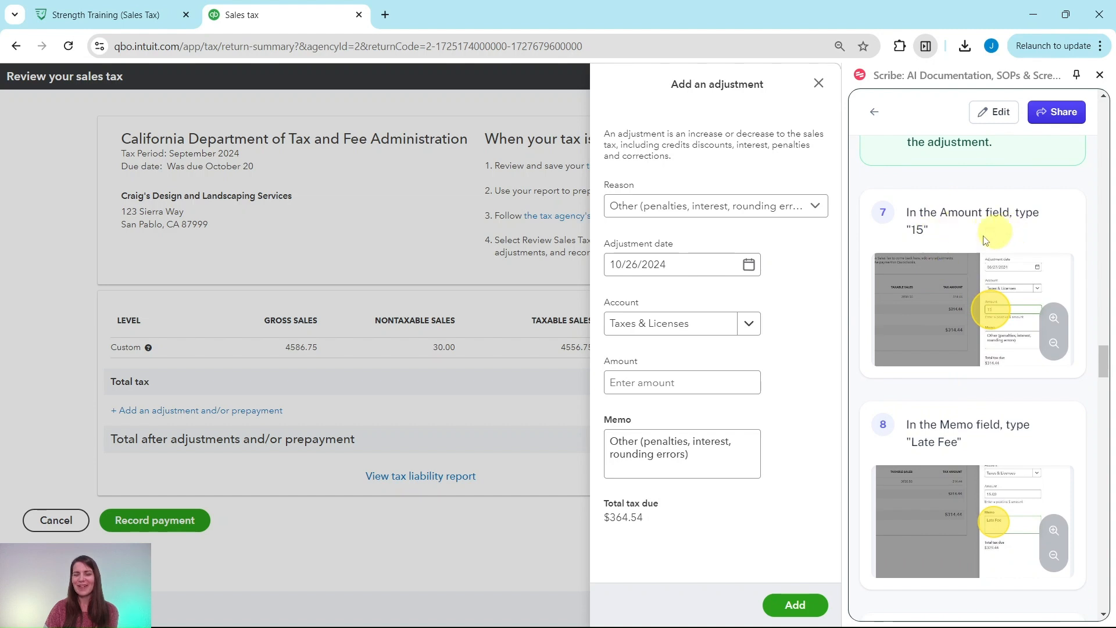
left_click(621, 382)
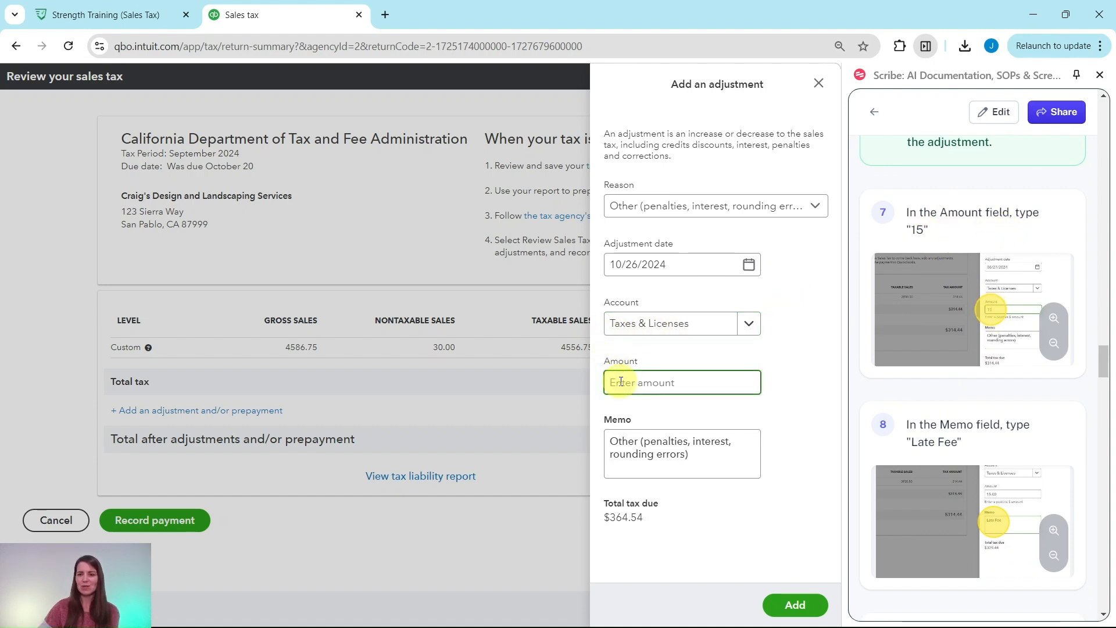
type("15")
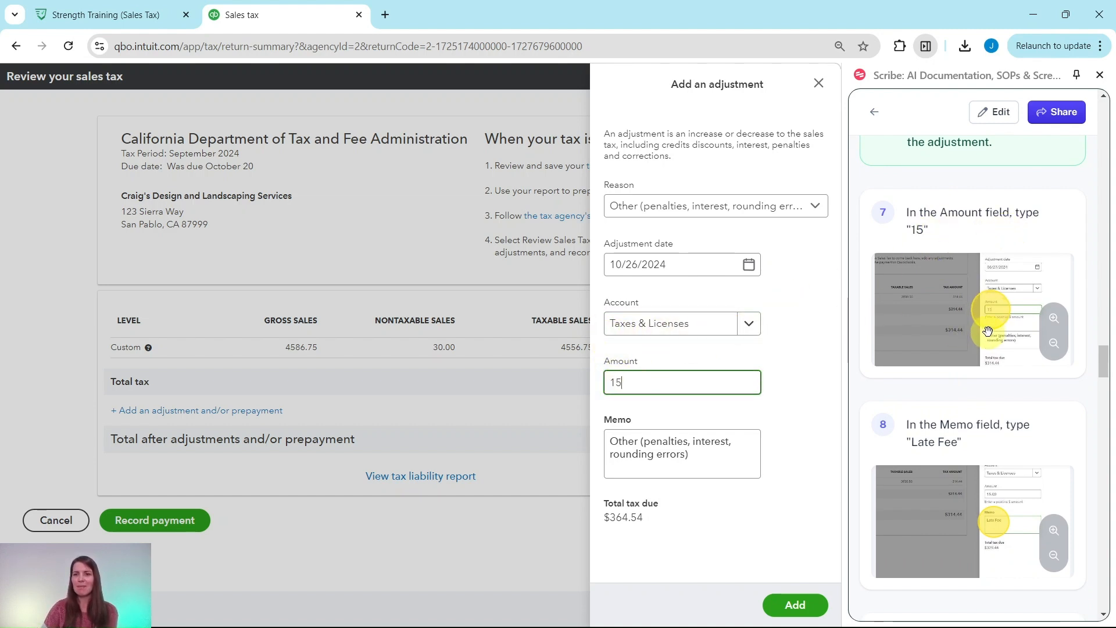
Replace the adjustment's memo with "Late Fee" and add the adjustment to the September return
scroll(986, 302, "down", 3)
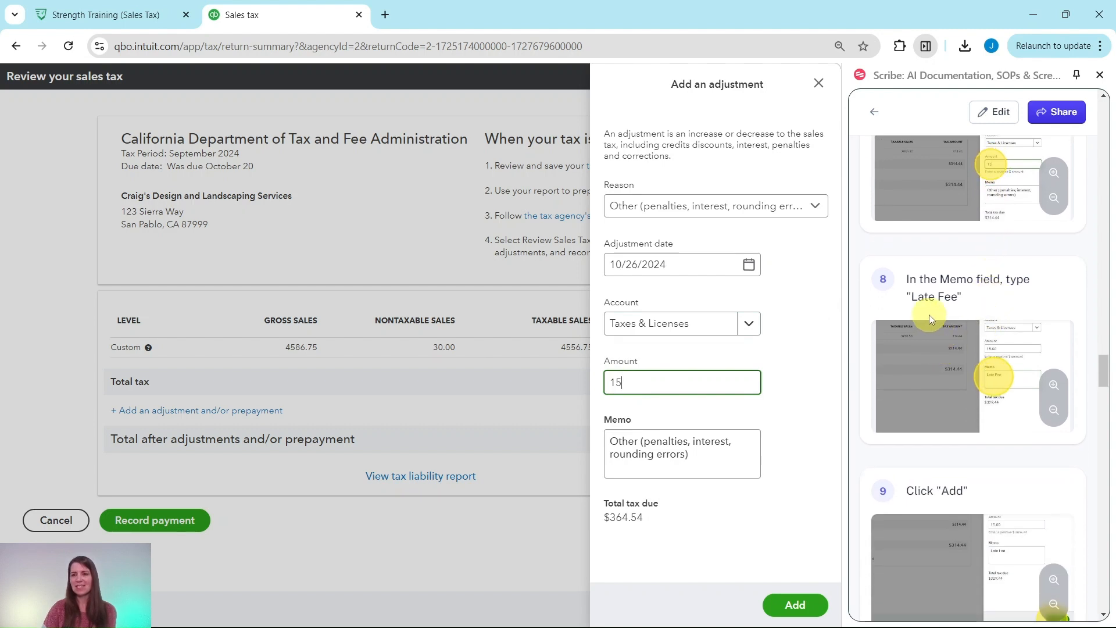
key("Tab")
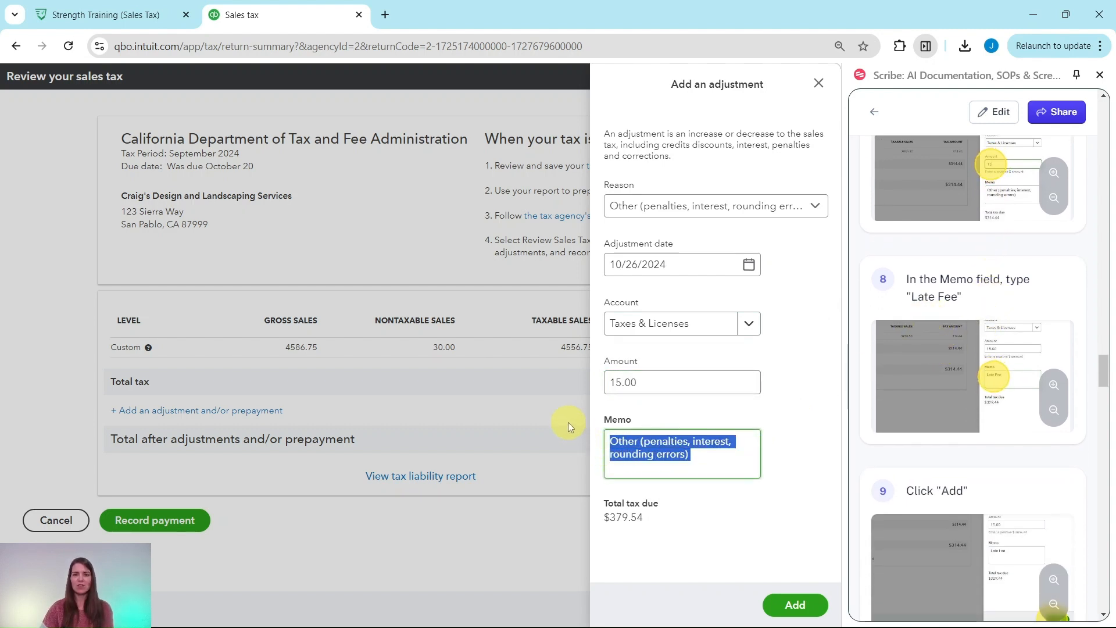
type("Late")
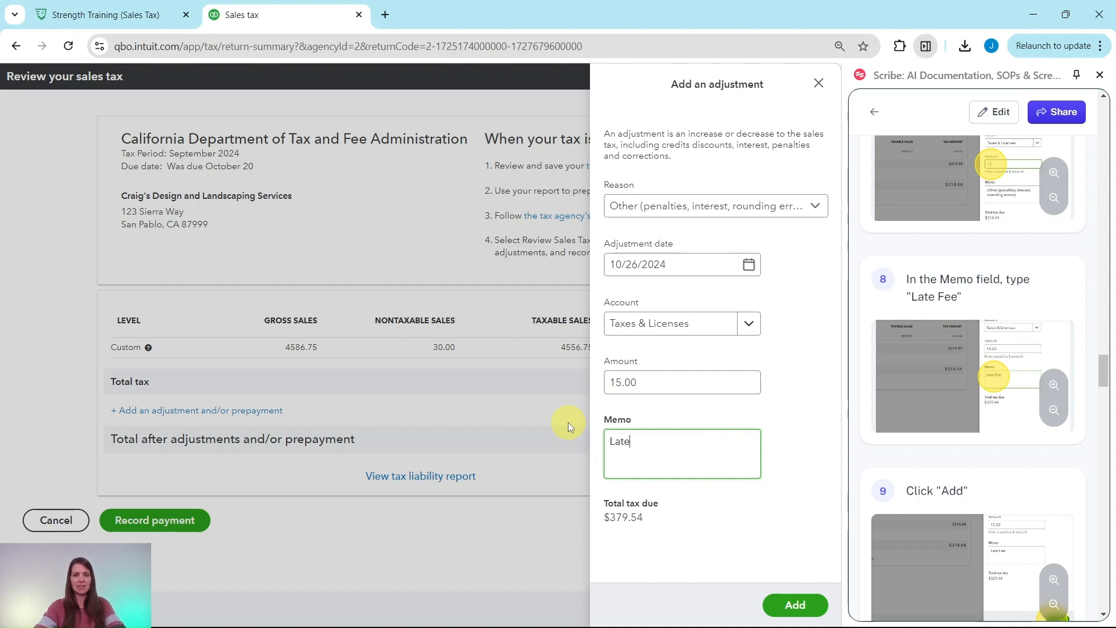
type(" Fee")
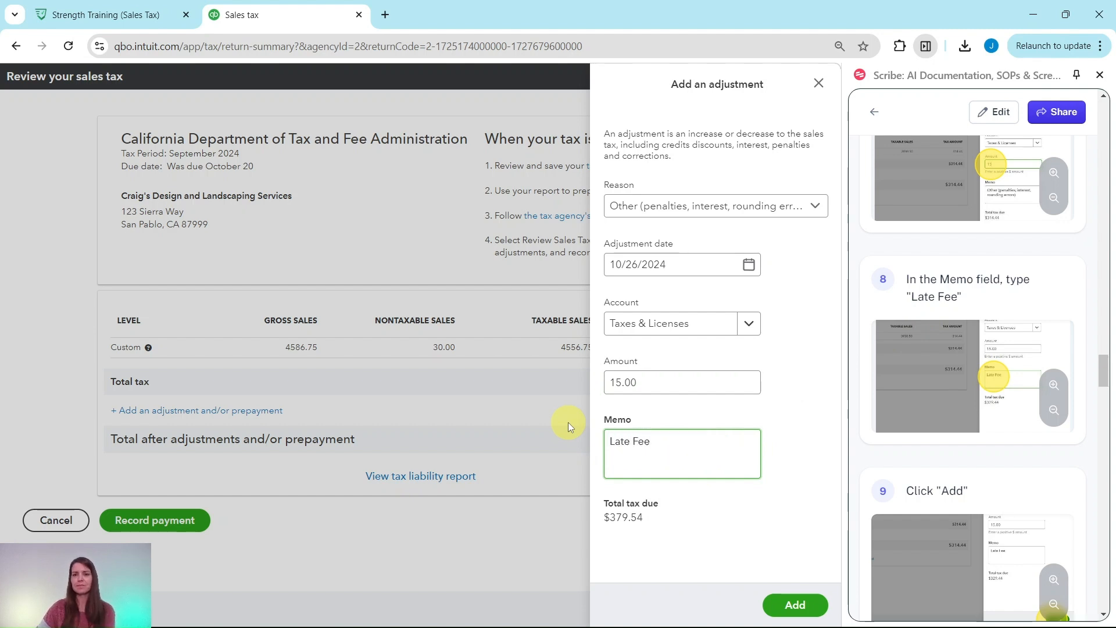
left_click(797, 608)
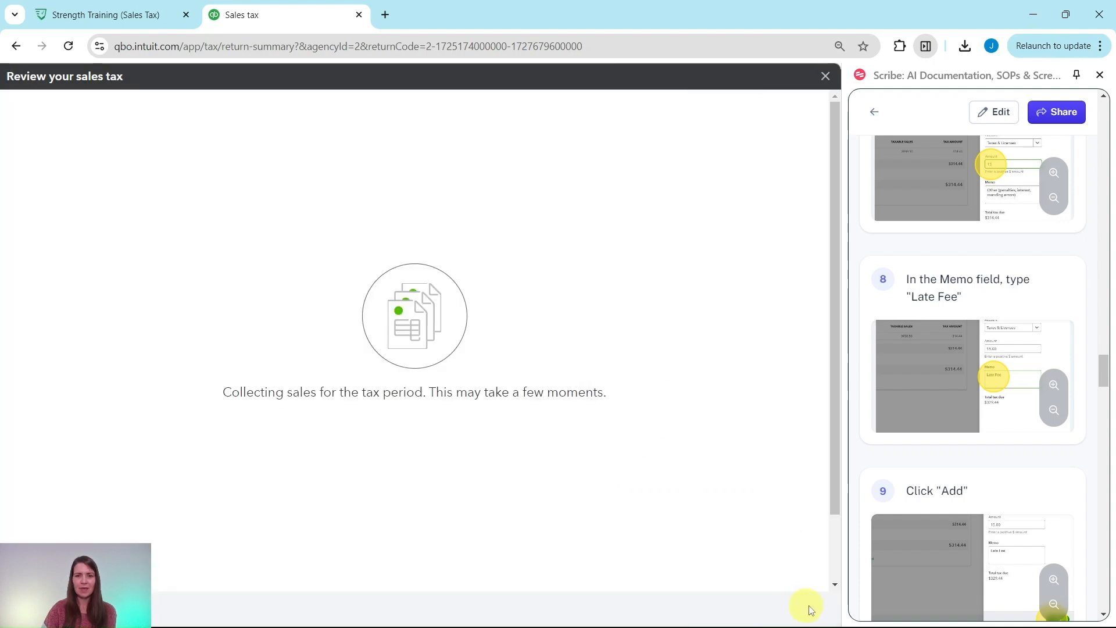
Review the adjusted September return against the guide's notes and start recording its payment
scroll(941, 427, "down", 4)
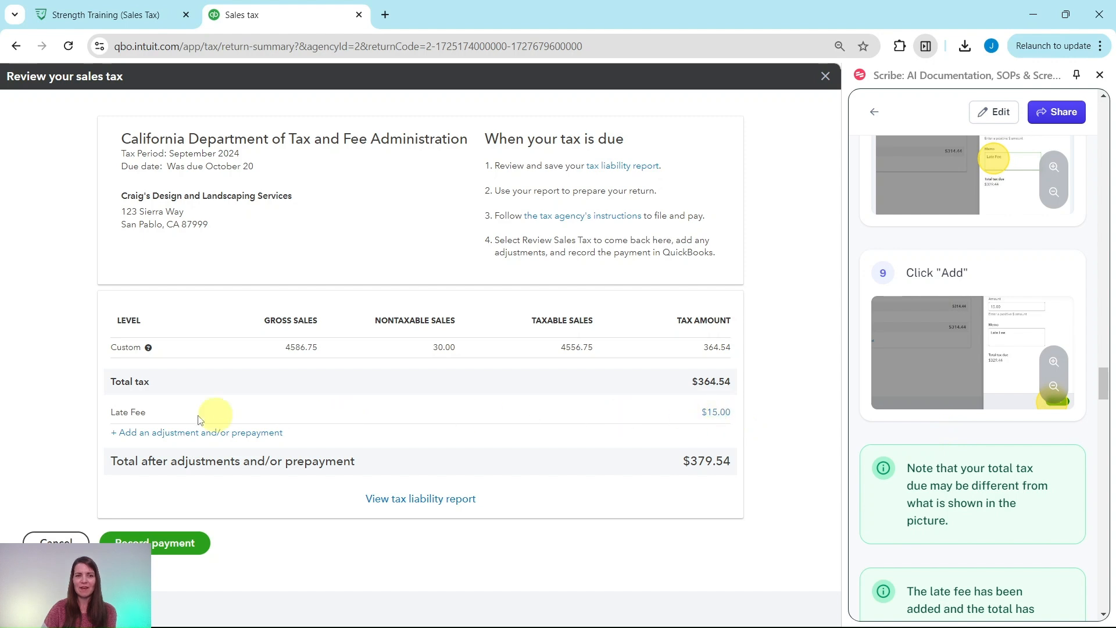
scroll(991, 421, "down", 4)
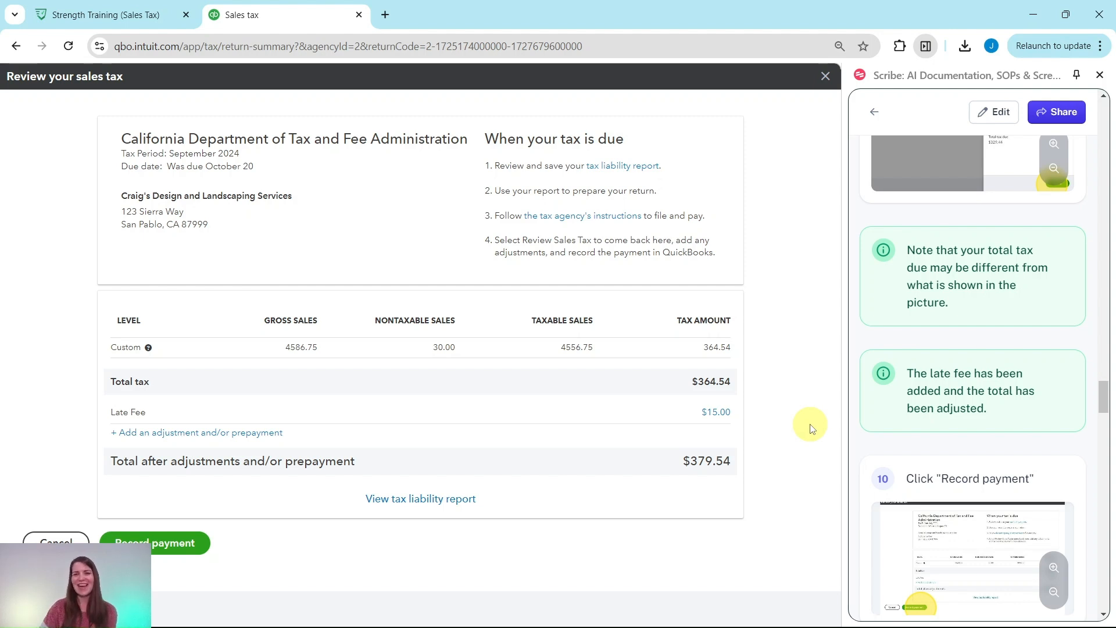
scroll(984, 393, "down", 2)
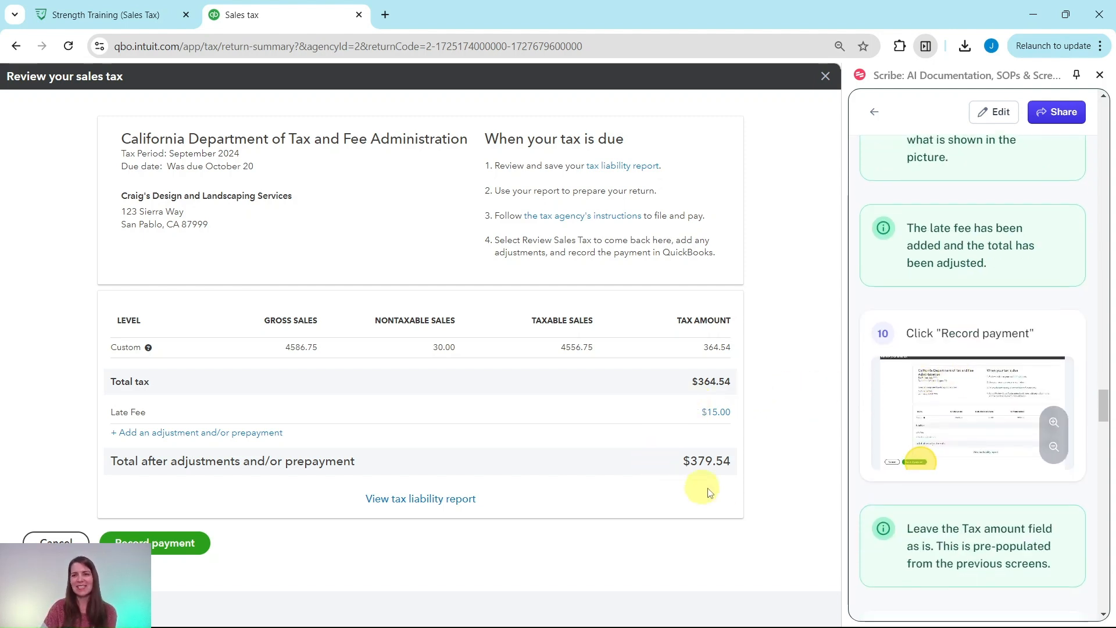
scroll(935, 343, "down", 2)
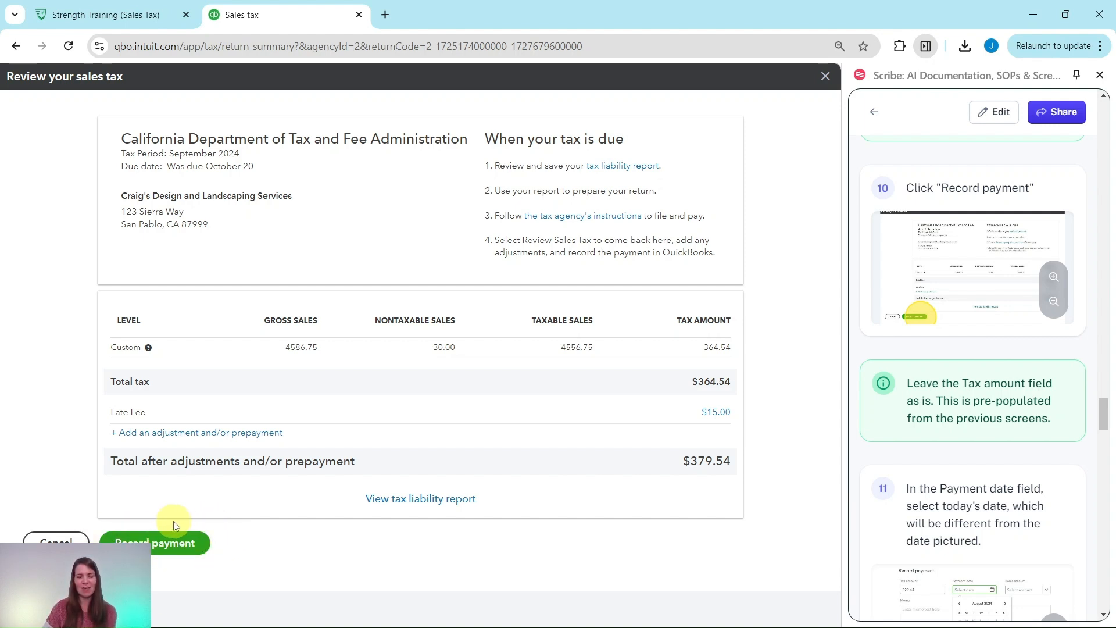
left_click(177, 543)
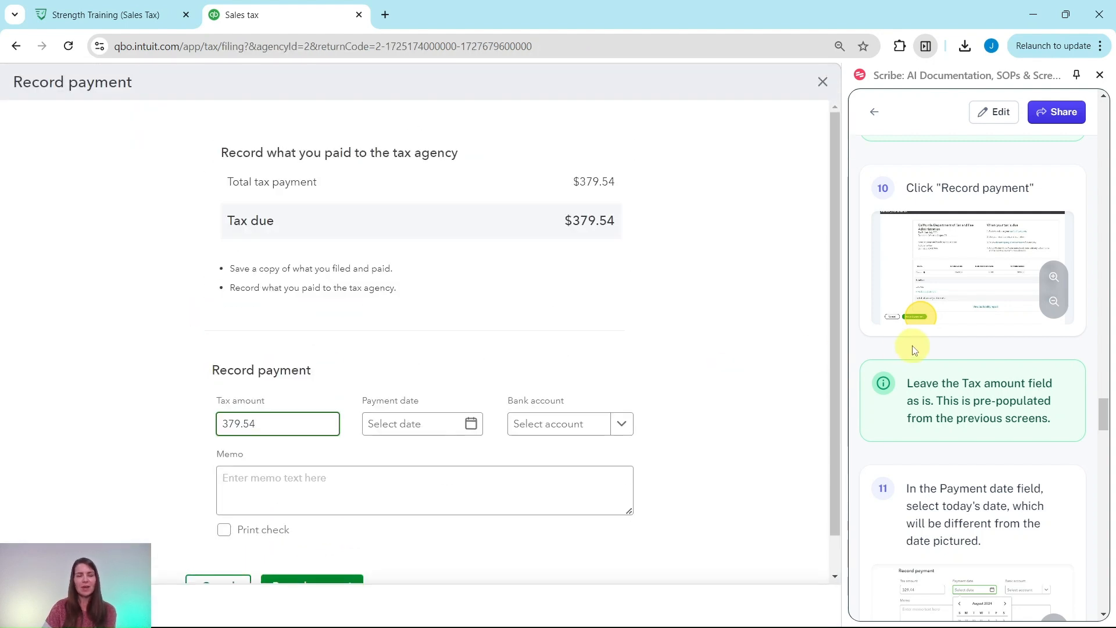
Leave the tax amount as is, set the payment date to 10/26/2024, and choose Checking as the bank account
scroll(959, 336, "down", 2)
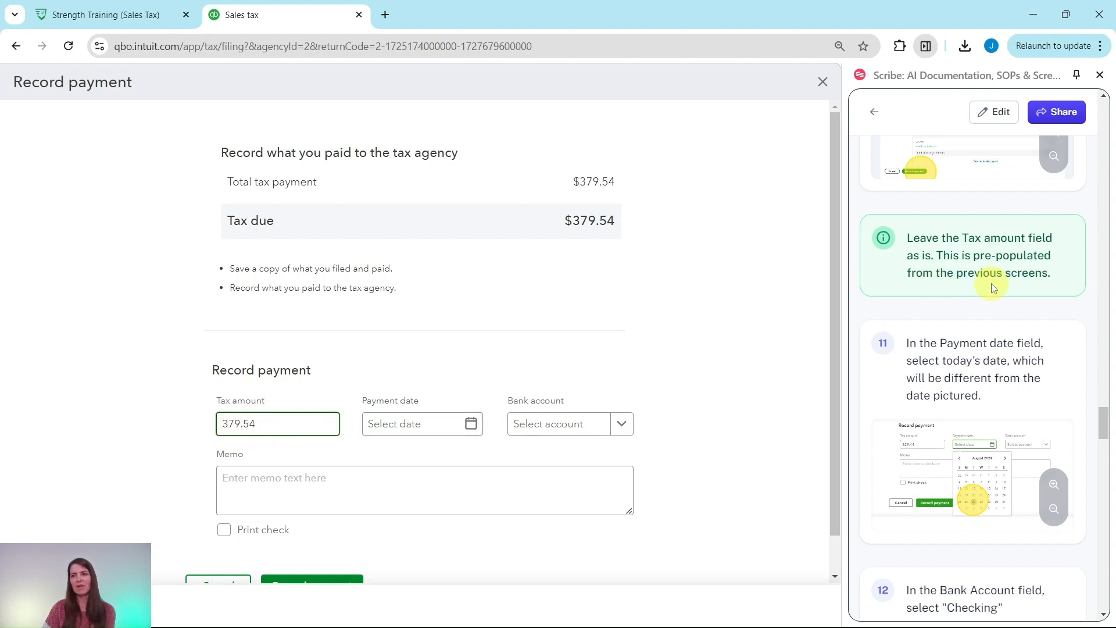
scroll(999, 285, "down", 2)
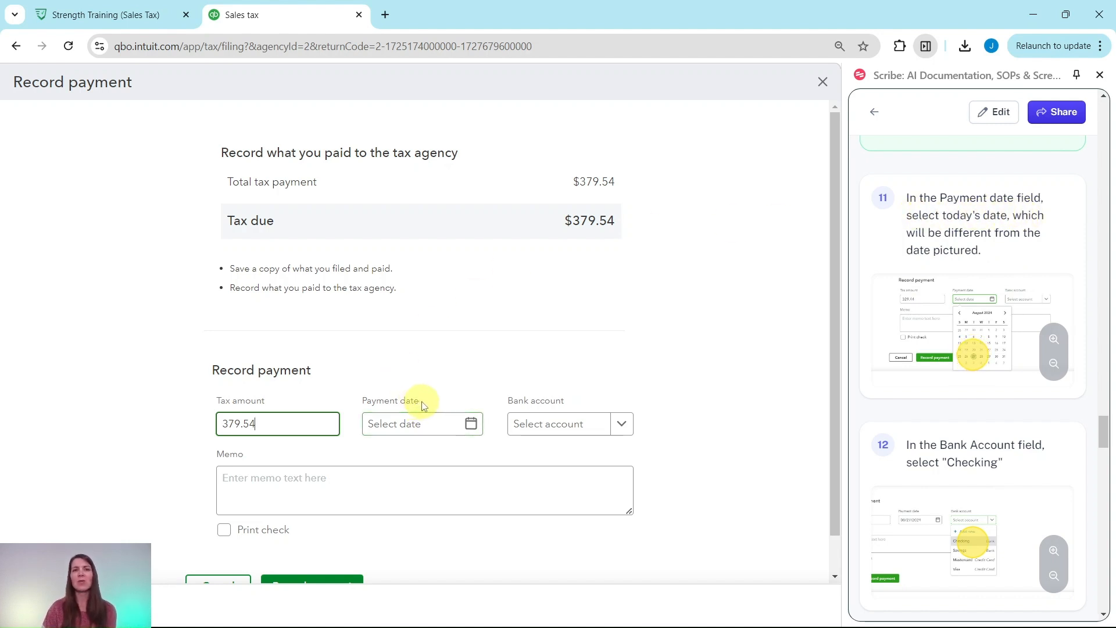
left_click(475, 431)
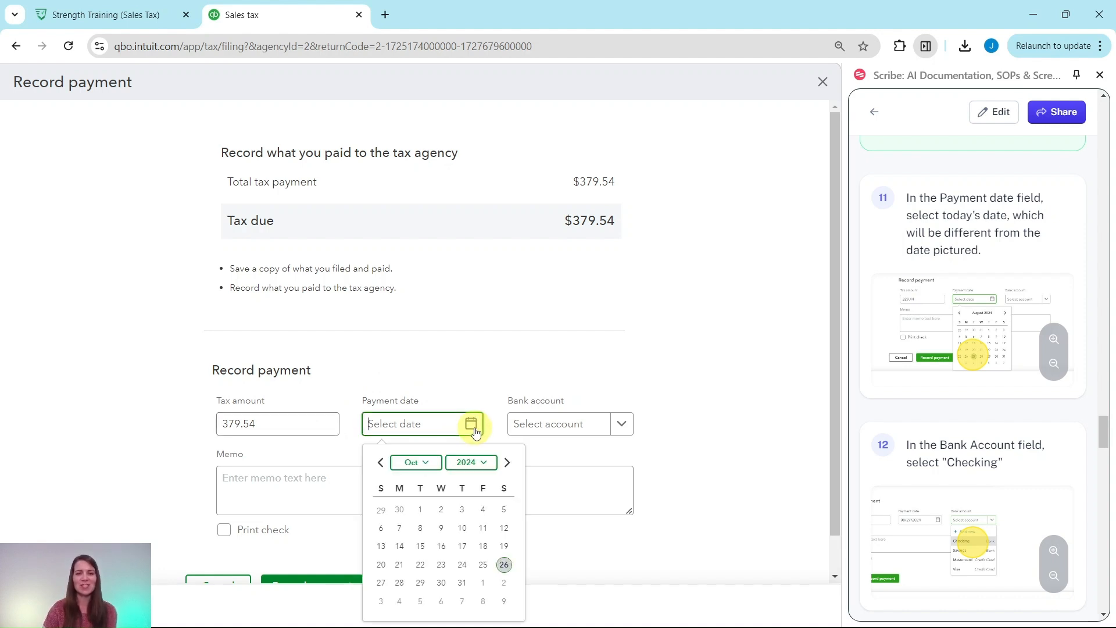
left_click(503, 552)
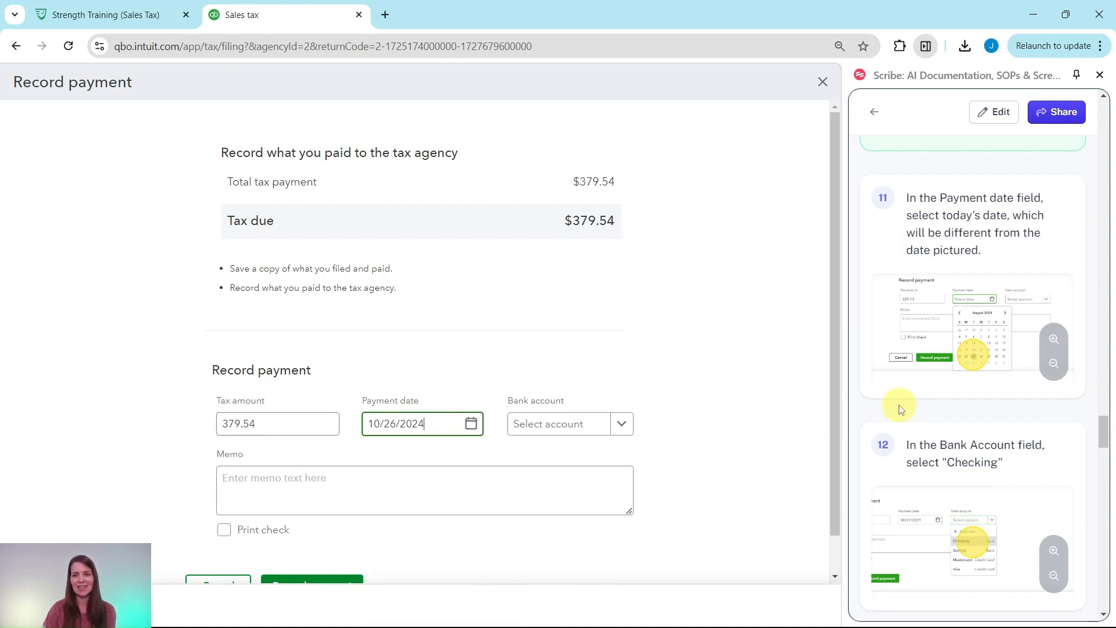
scroll(909, 398, "down", 4)
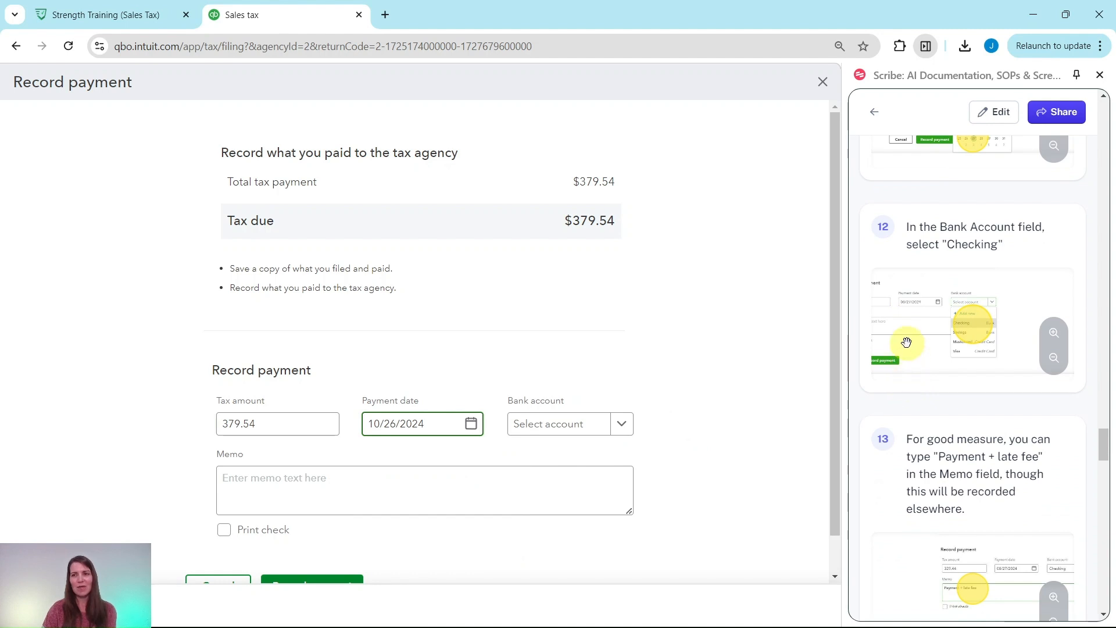
left_click(621, 428)
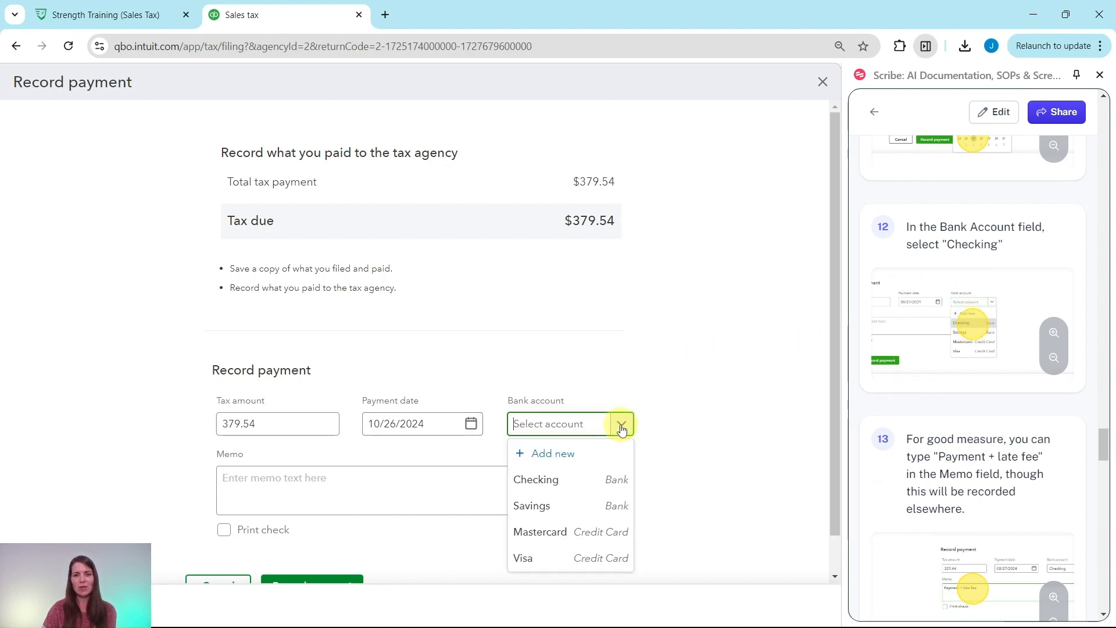
left_click(538, 478)
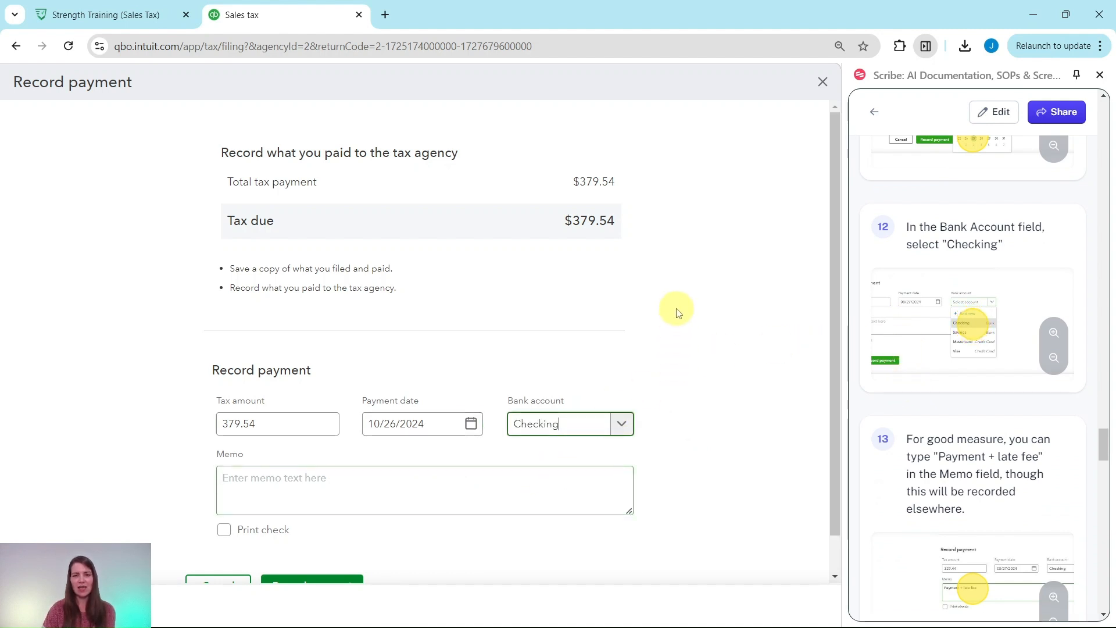
Enter the memo "Payment + Late Fee" and record the sales tax payment
scroll(683, 291, "down", 2)
scroll(947, 343, "down", 4)
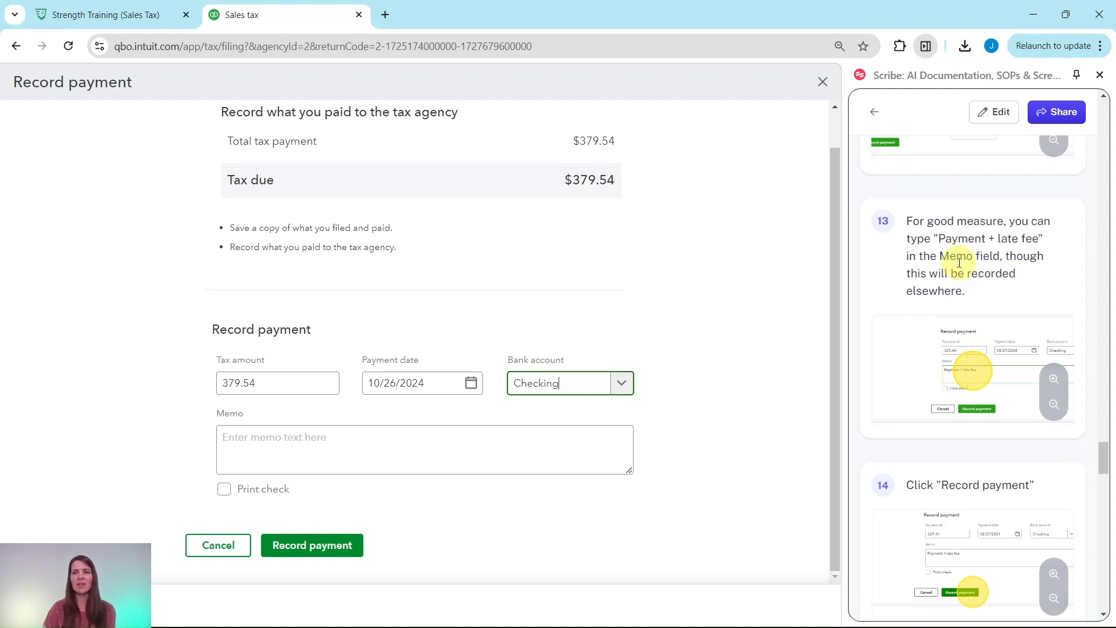
left_click(393, 453)
left_click(449, 452)
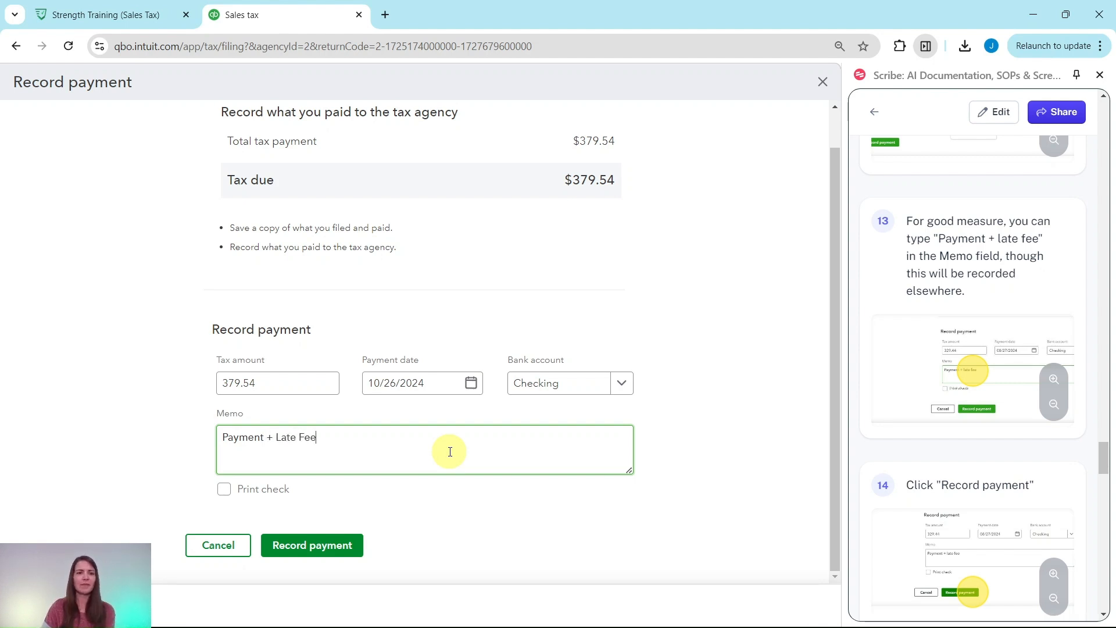
left_click(311, 552)
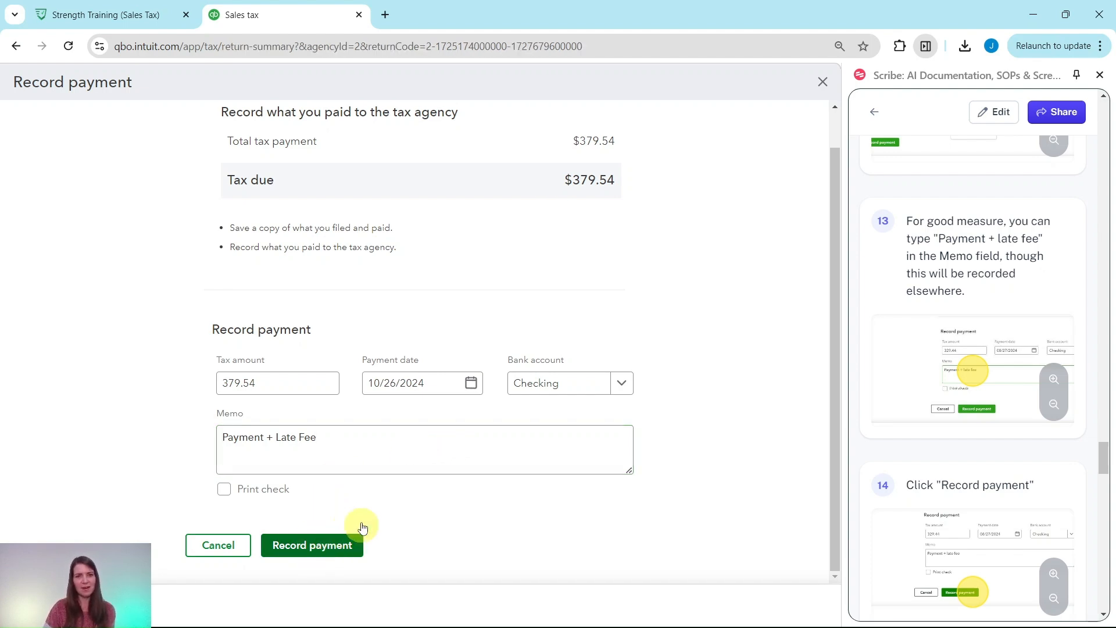
Return to the sales tax center and read the guide's note on where to see the payment's effect
scroll(940, 440, "down", 8)
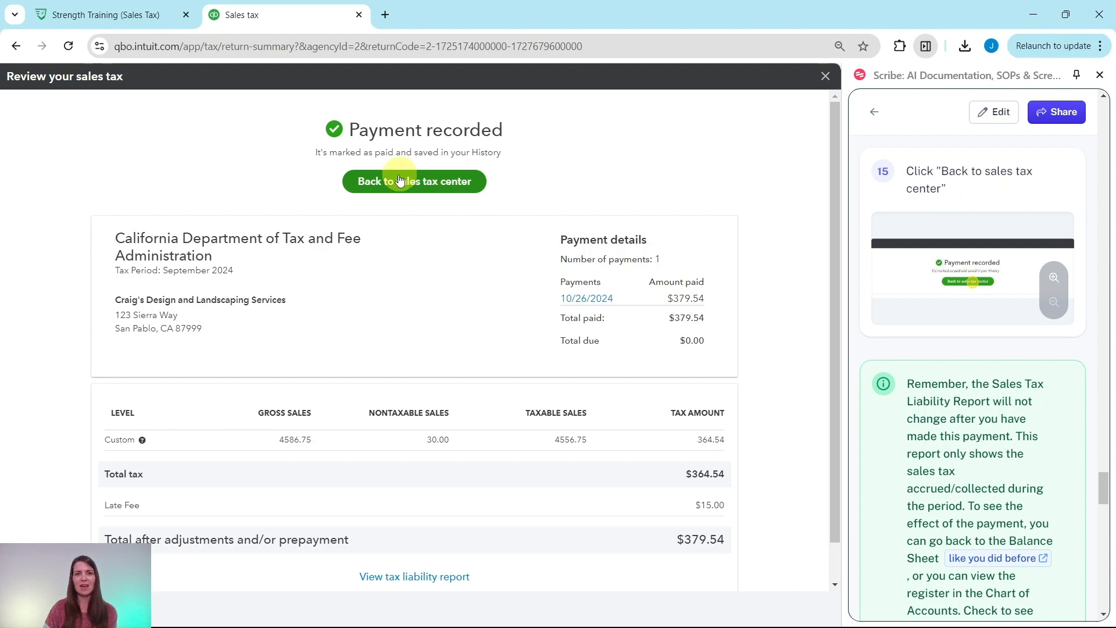
left_click(429, 182)
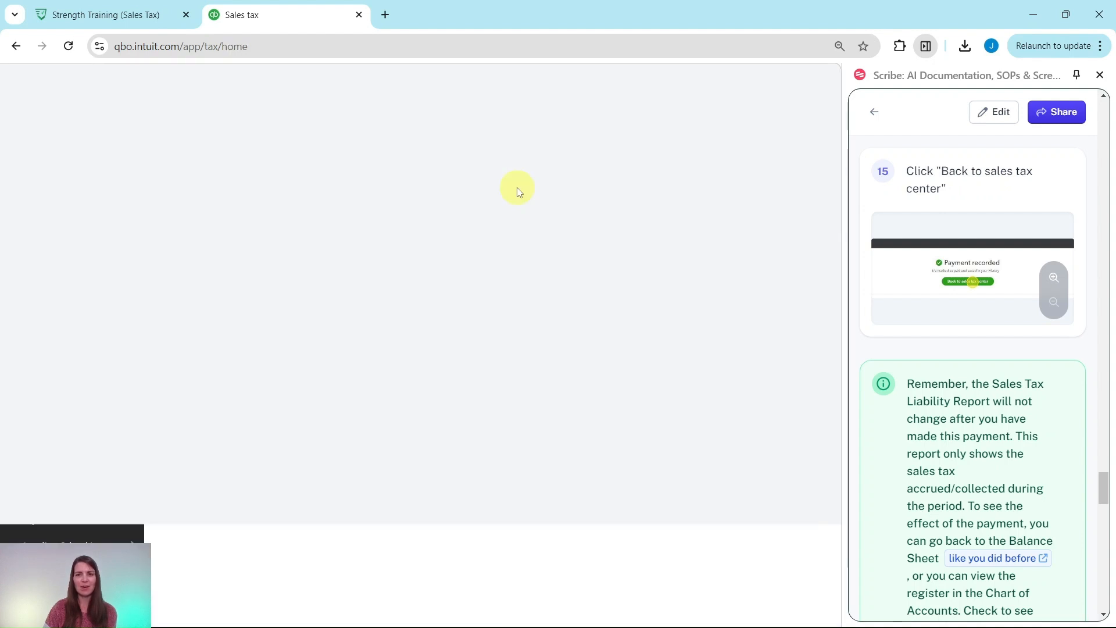
scroll(982, 235, "down", 4)
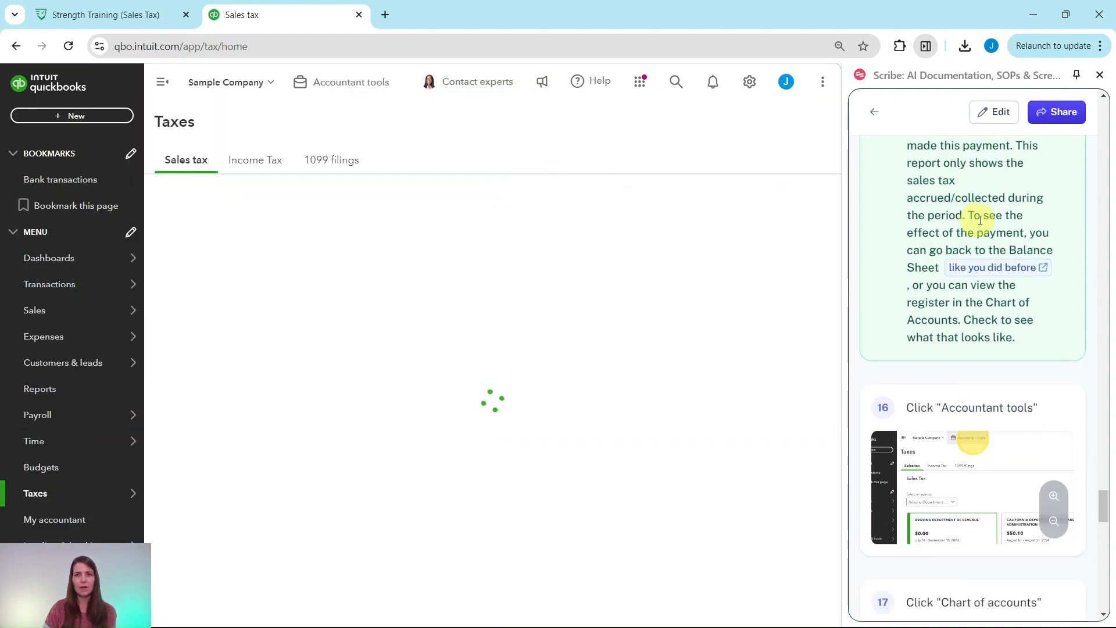
scroll(993, 223, "up", 2)
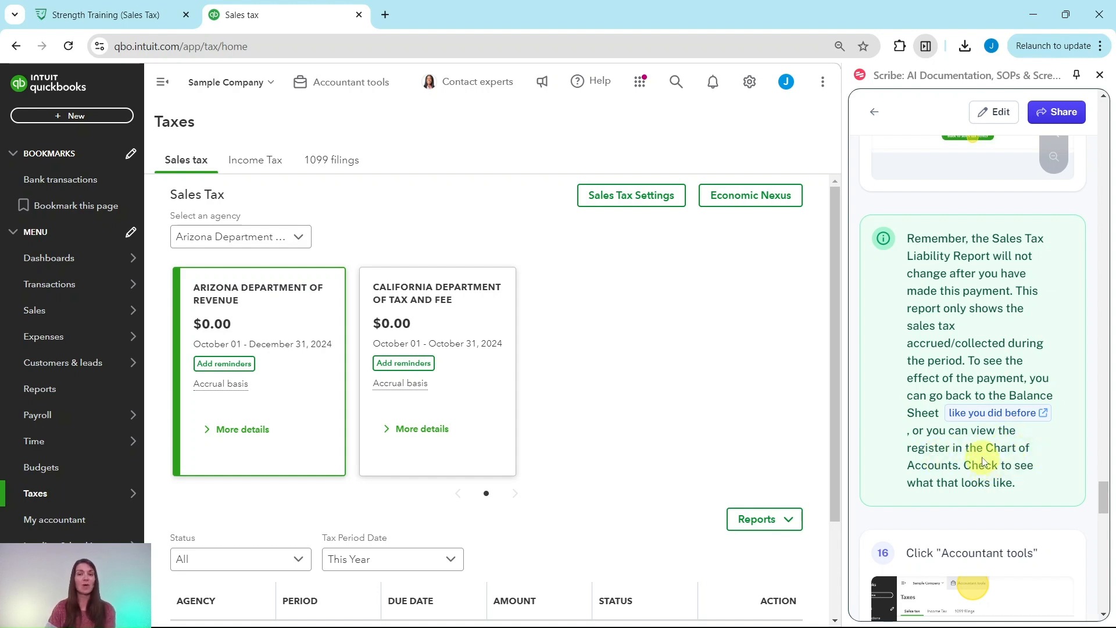
Look over the list of tax periods and switch the agency to the California Department of Tax and Fee
scroll(674, 295, "down", 2)
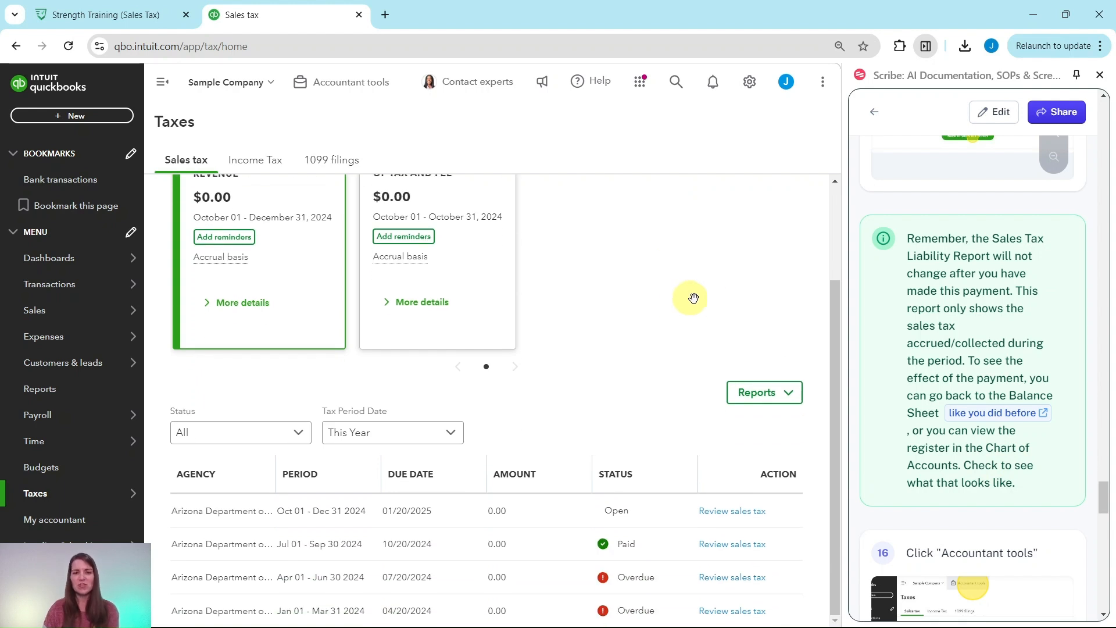
scroll(662, 300, "up", 2)
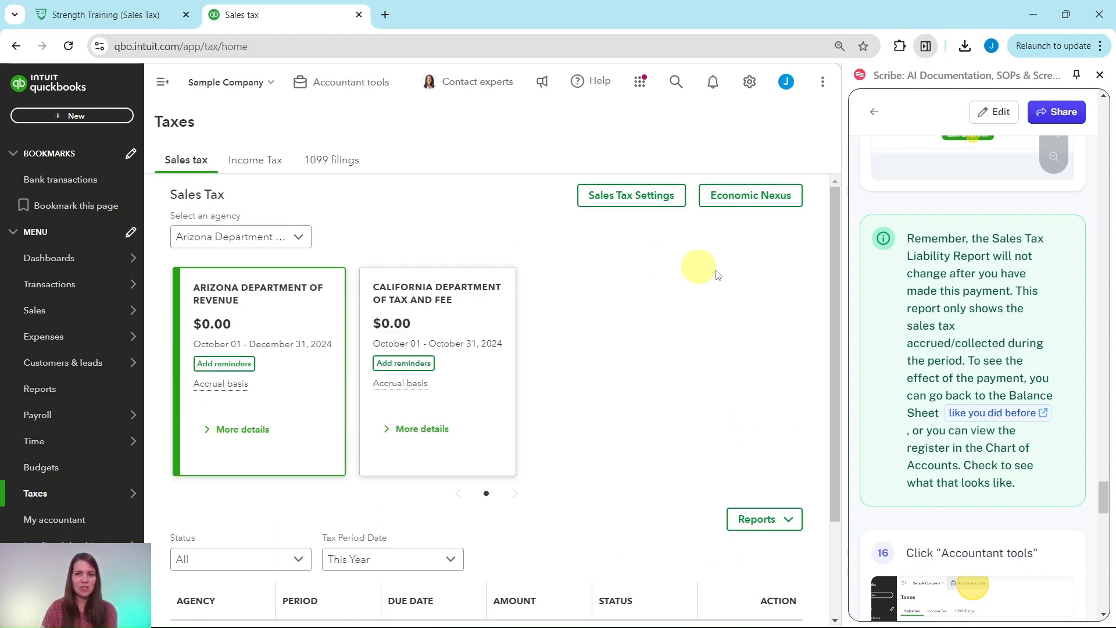
left_click(369, 295)
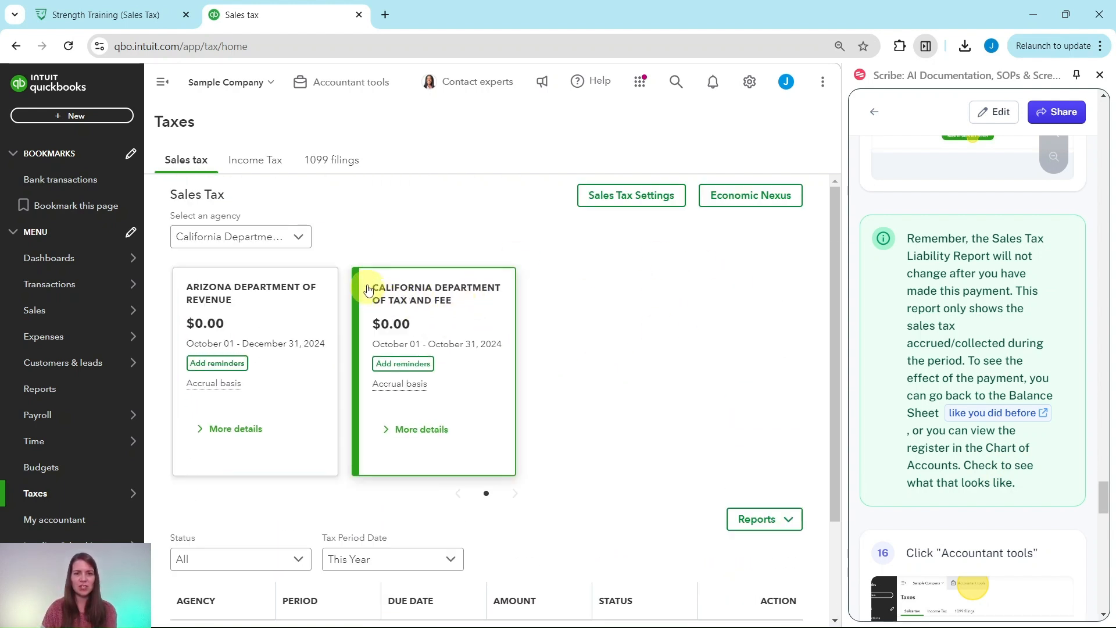
Review the amounts and statuses of this year's California tax periods, then check which sales tax reports are available
scroll(573, 326, "down", 5)
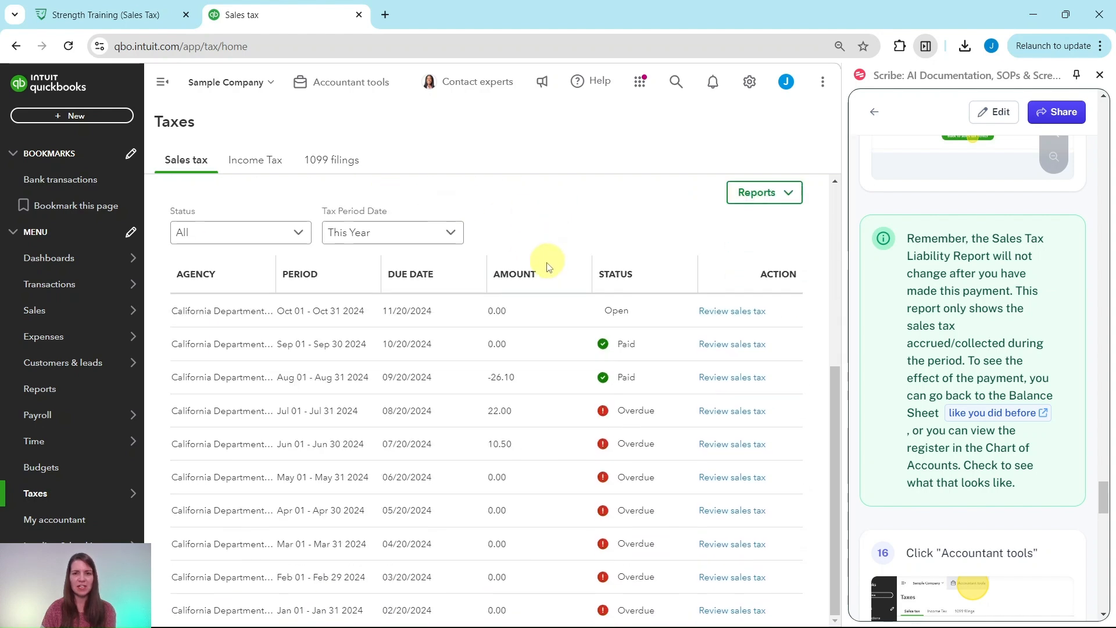
scroll(418, 287, "up", 5)
scroll(655, 302, "down", 5)
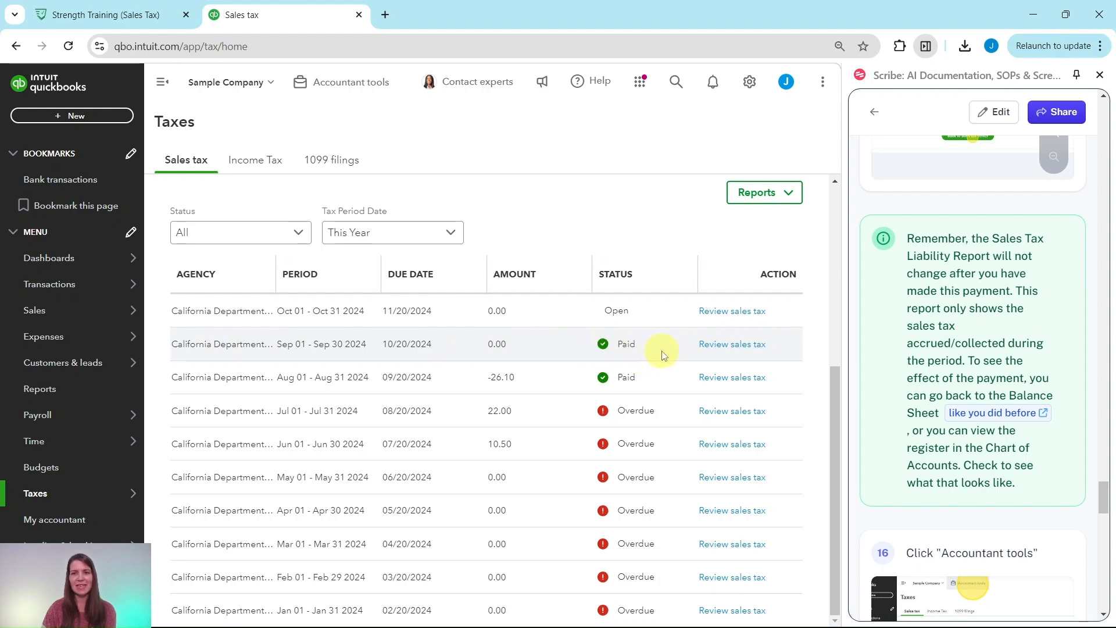
scroll(655, 356, "up", 5)
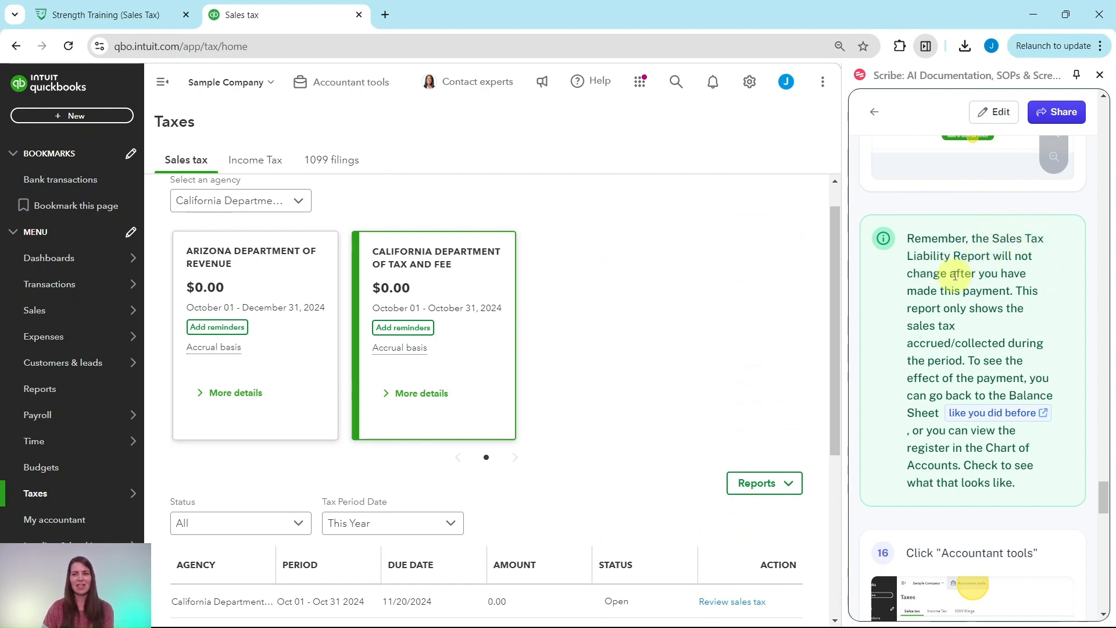
left_click(786, 481)
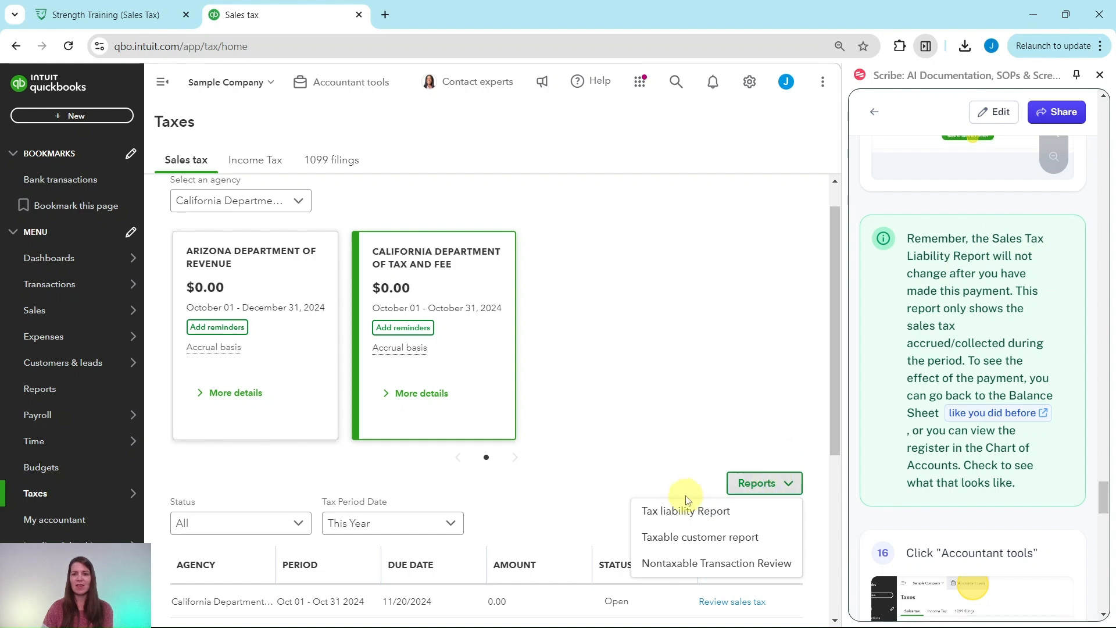
left_click(674, 414)
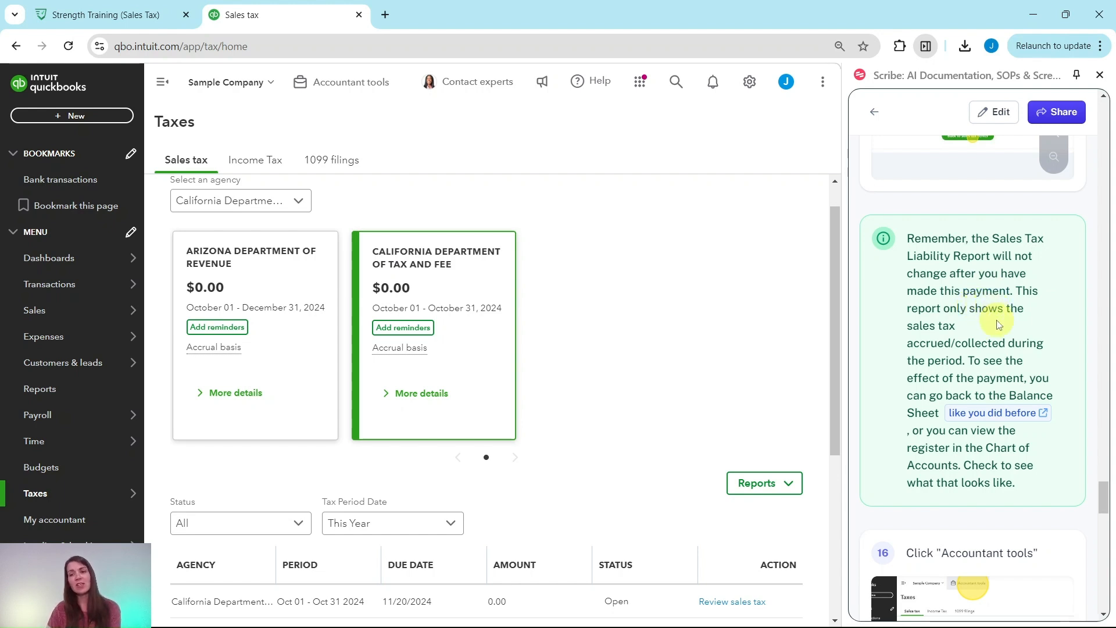
Consult the guide's instructions after the payment note and open the Chart of accounts from the accountant quick links
scroll(999, 325, "down", 5)
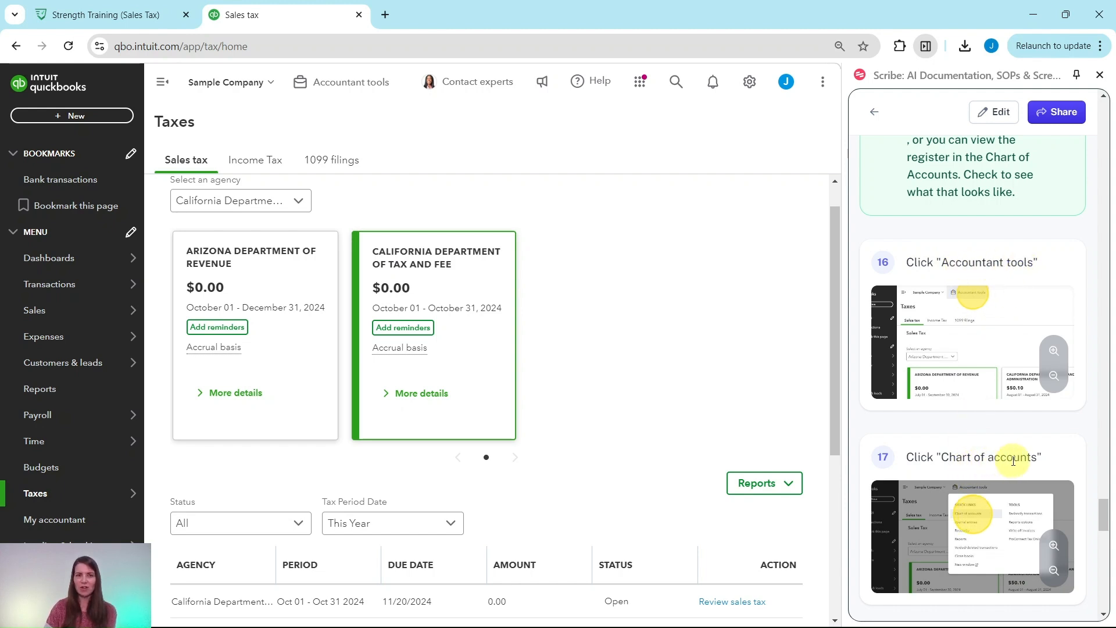
left_click(341, 85)
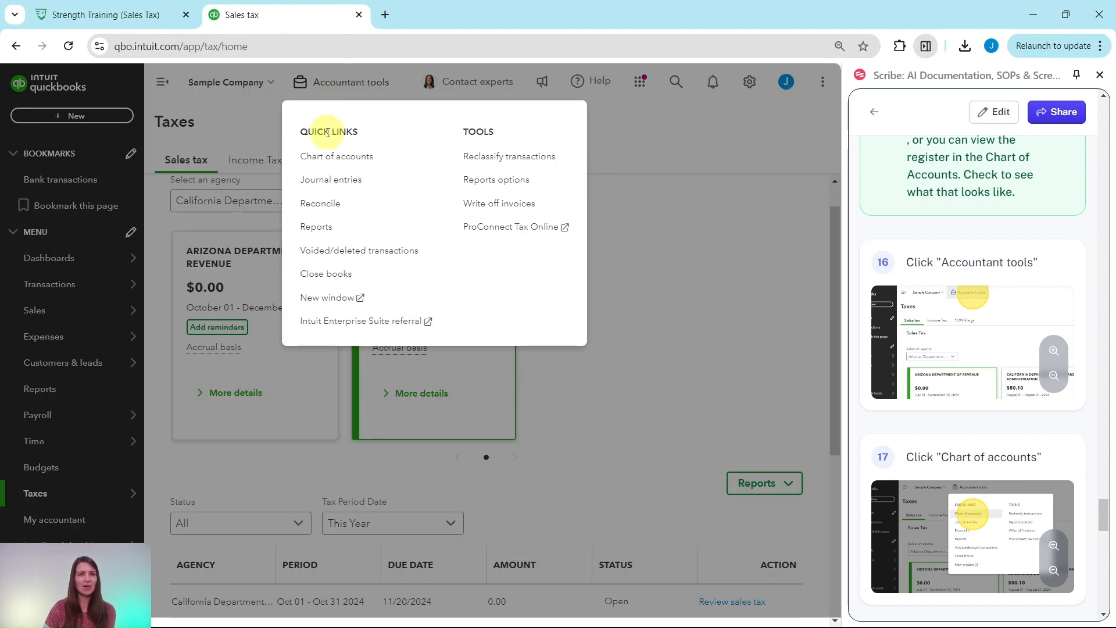
left_click(329, 160)
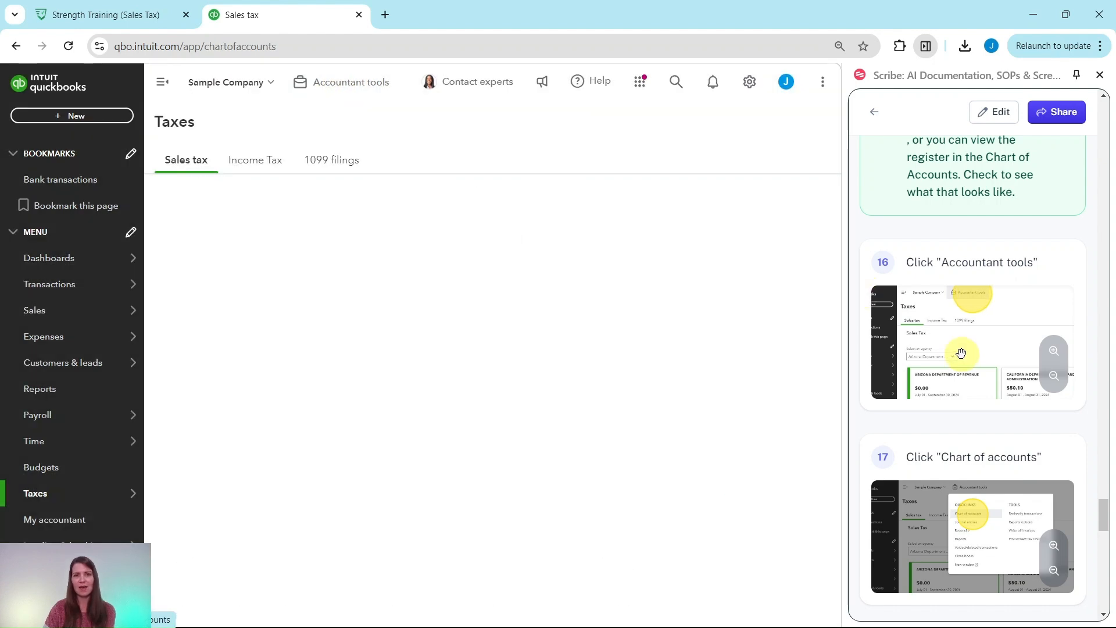
Find the Board of Equalization Payable account in the chart of accounts, open its register, and dismiss the Register basics tip
scroll(962, 354, "down", 7)
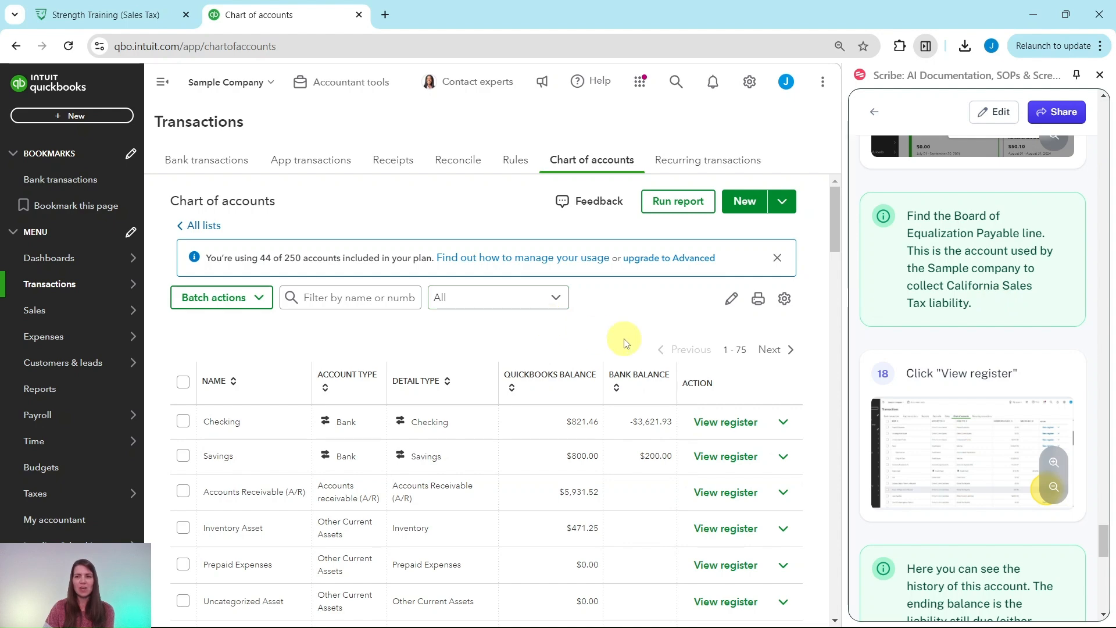
scroll(624, 340, "down", 1)
scroll(523, 294, "down", 2)
scroll(521, 294, "down", 3)
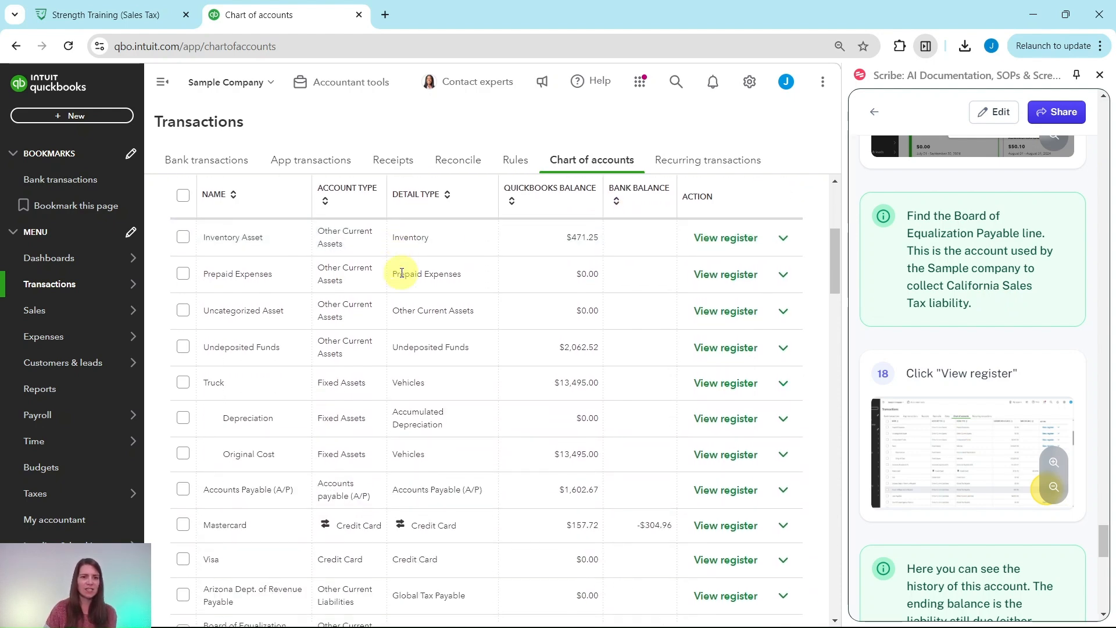
scroll(361, 273, "down", 2)
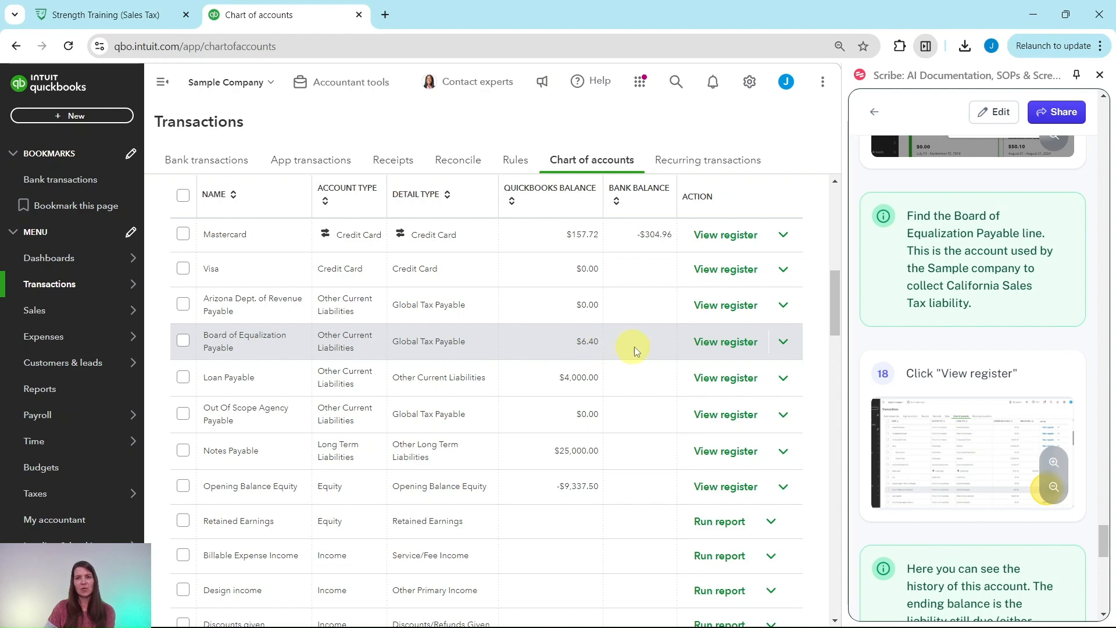
left_click(717, 345)
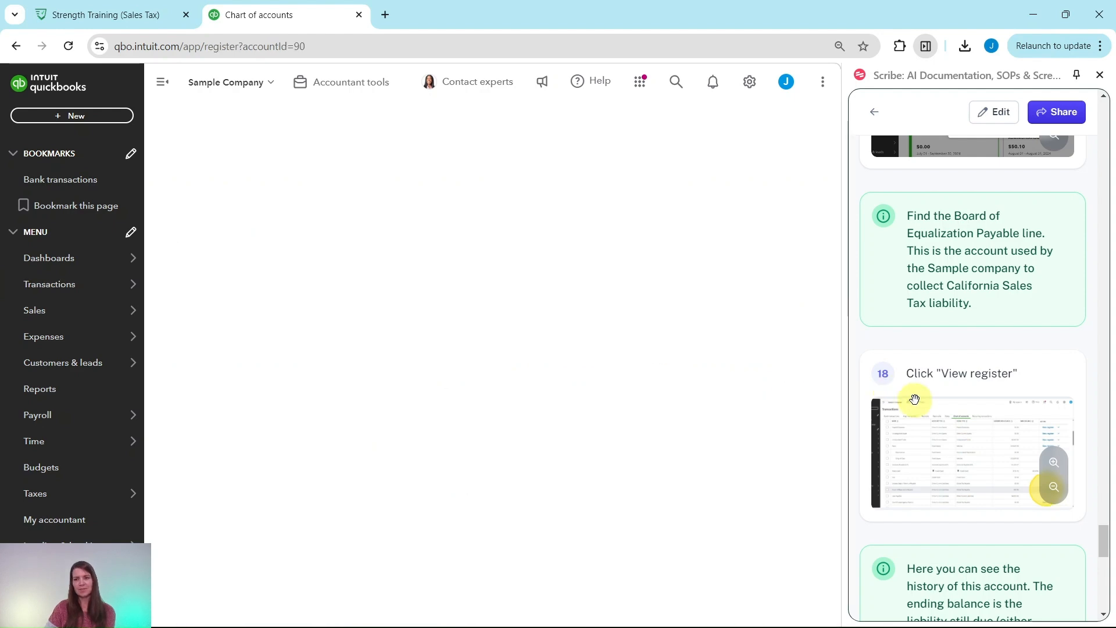
scroll(909, 399, "down", 4)
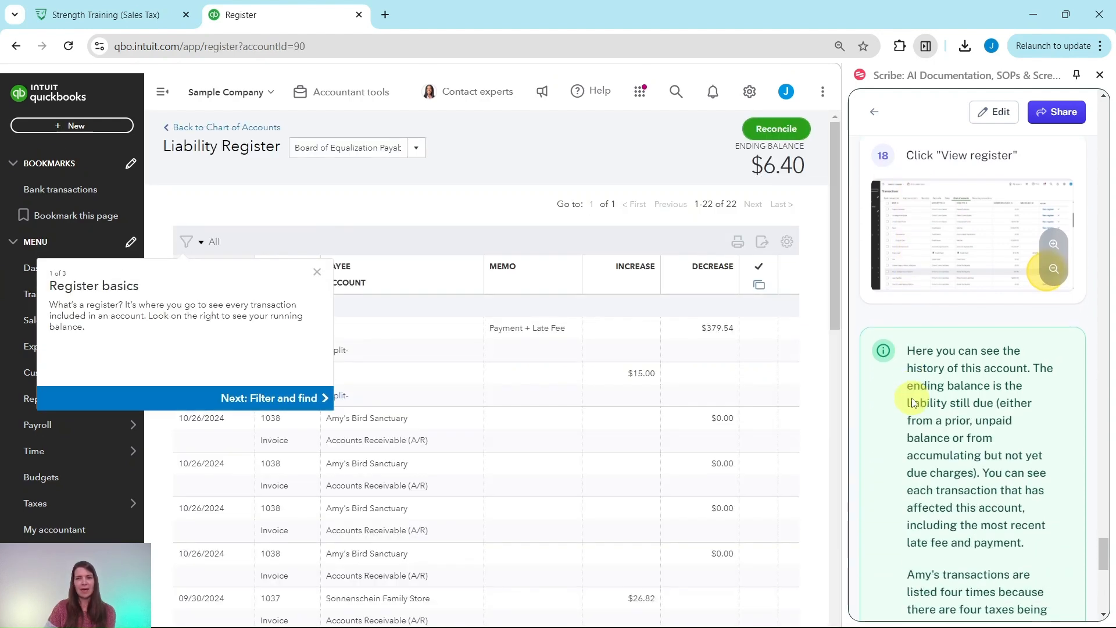
left_click(316, 273)
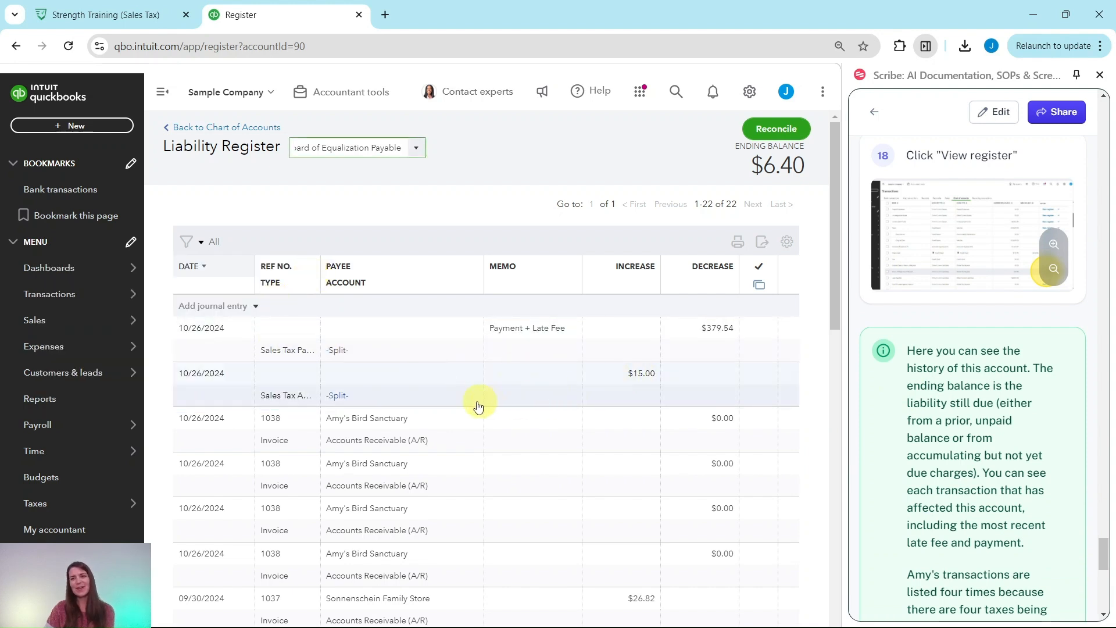
Examine the payment, late fee and invoice entries in the liability register alongside the guide's explanation of the account history
scroll(587, 327, "down", 3)
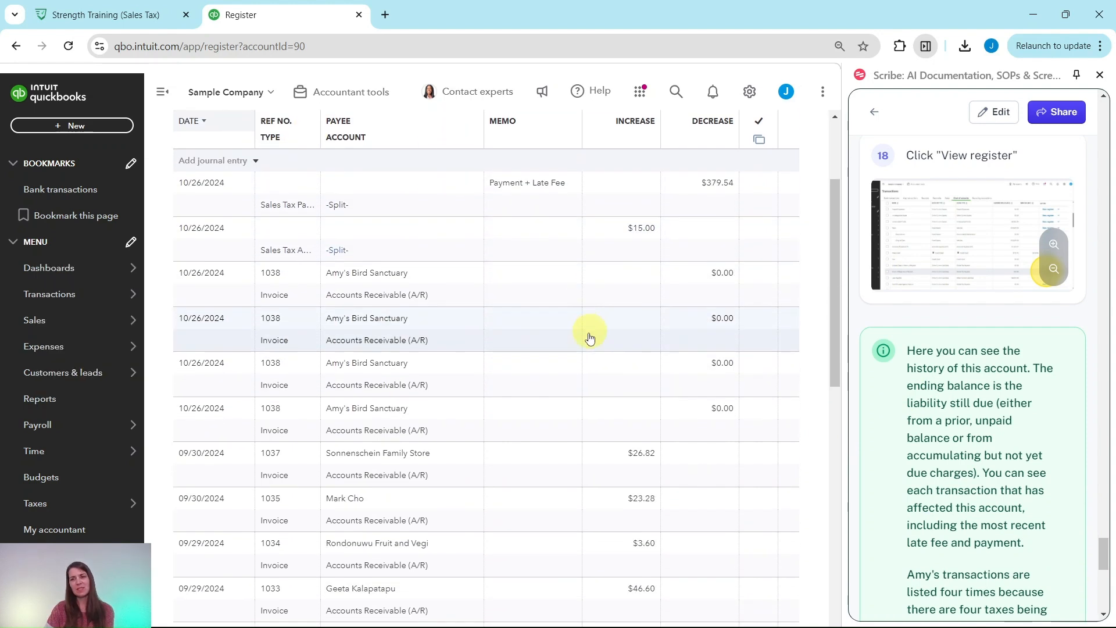
scroll(575, 517, "up", 3)
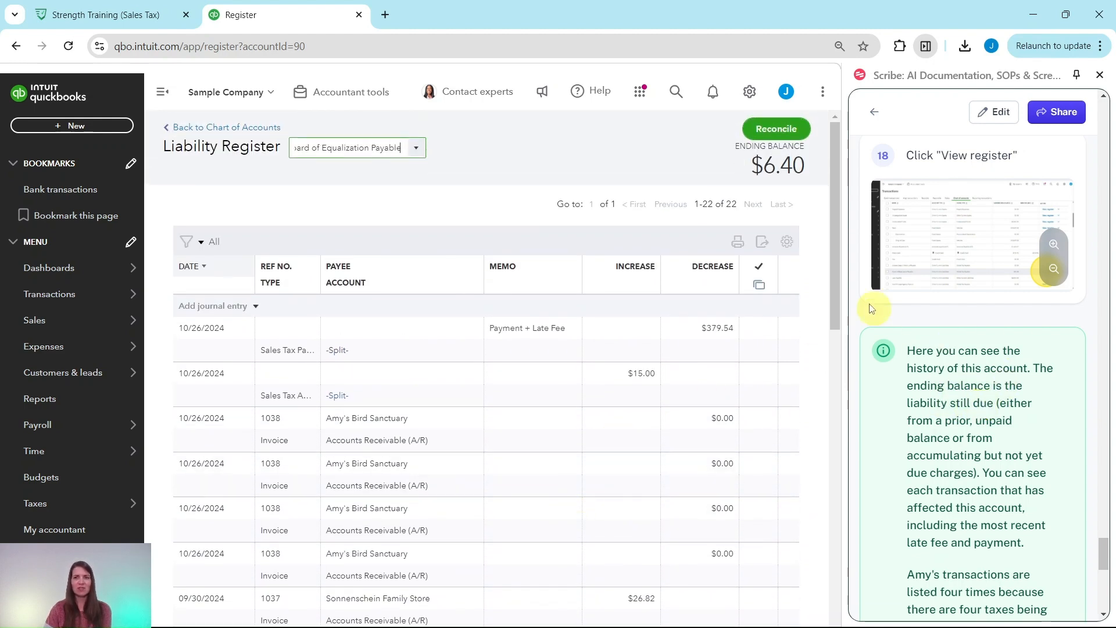
scroll(968, 355, "down", 3)
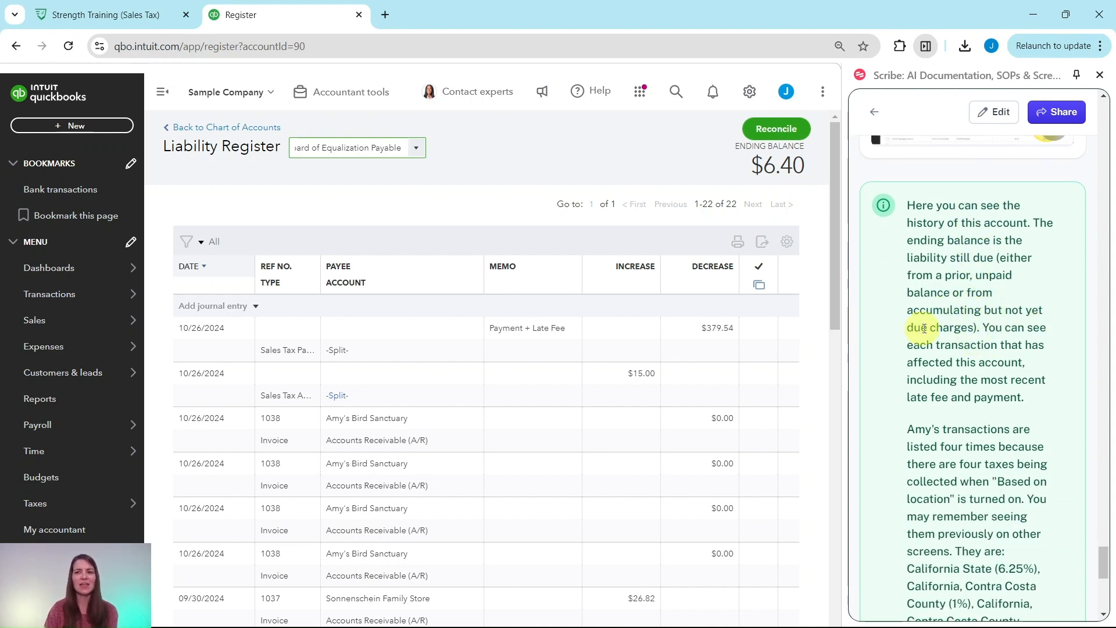
scroll(971, 293, "down", 2)
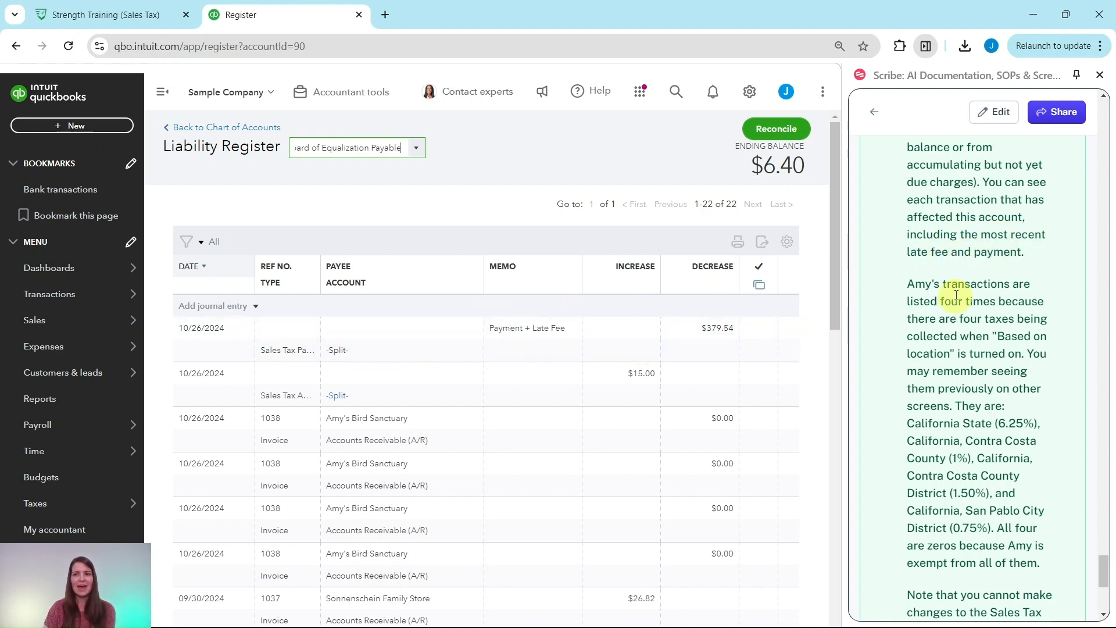
scroll(956, 296, "down", 1)
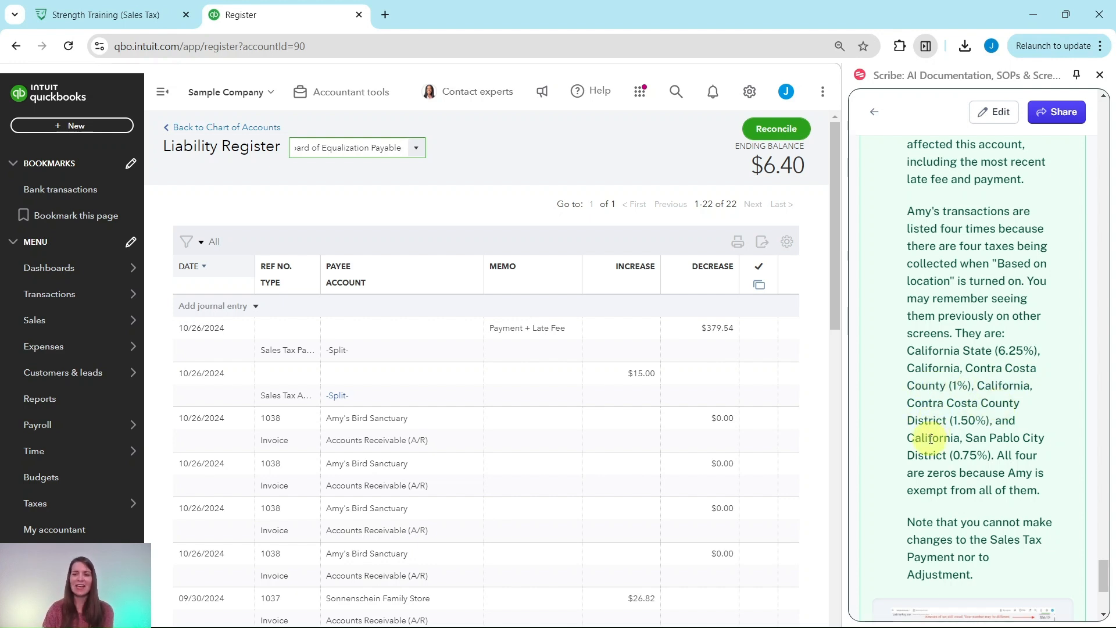
scroll(946, 420, "down", 3)
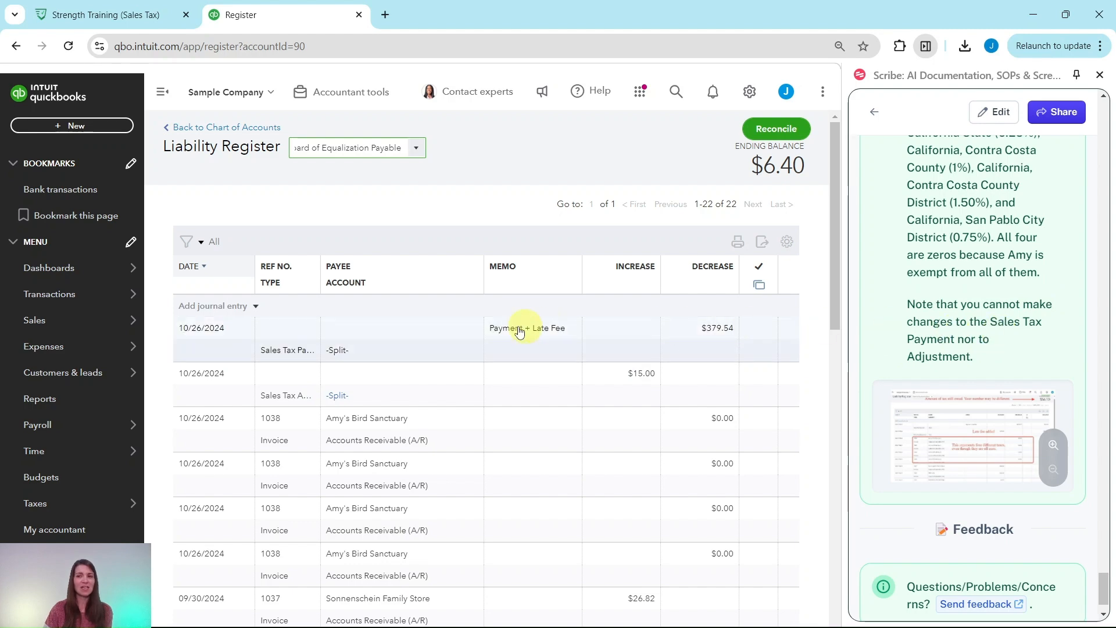
scroll(710, 345, "down", 5)
scroll(737, 329, "up", 5)
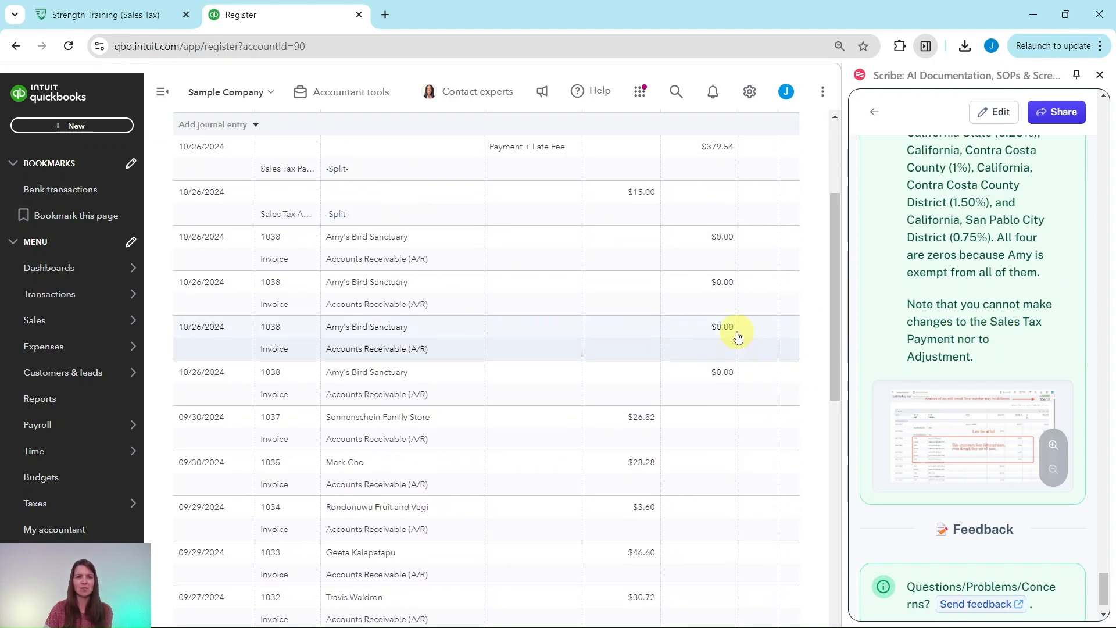